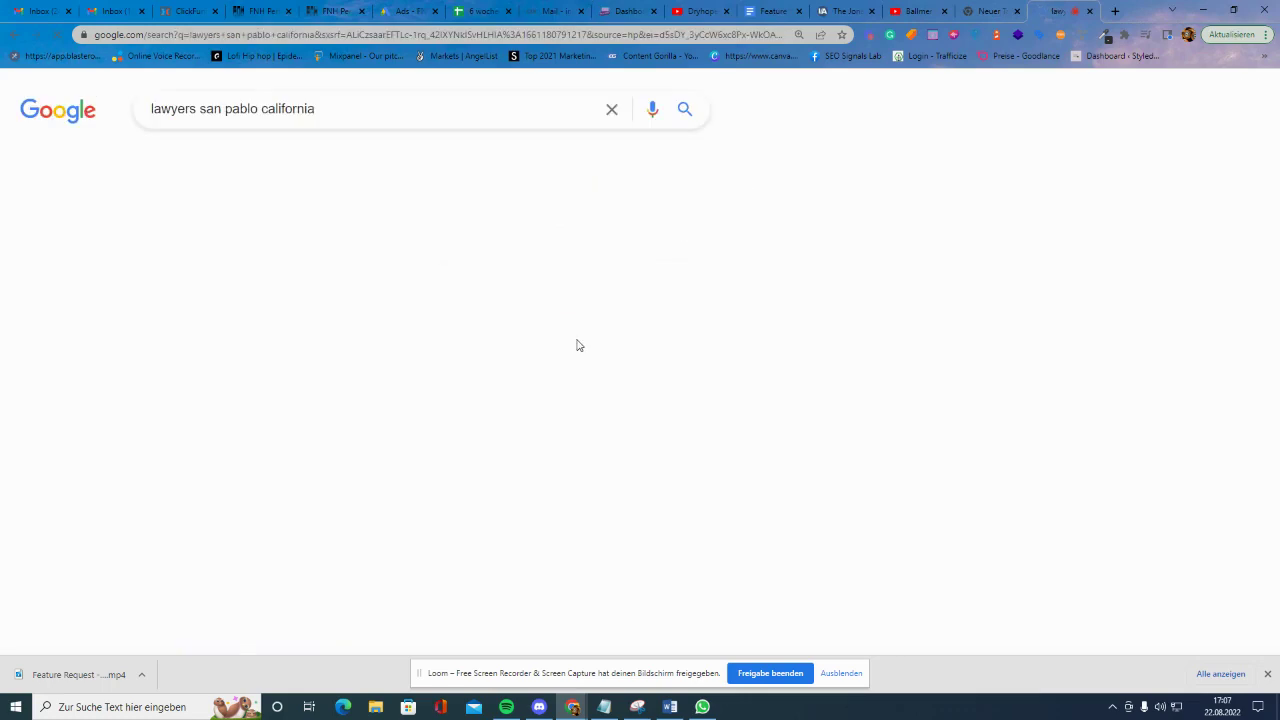
# Open the JustAnswer "Ask a California Lawyer" ad from the search results for San Pablo lawyers
pyautogui.scroll(-3, 520, 380)
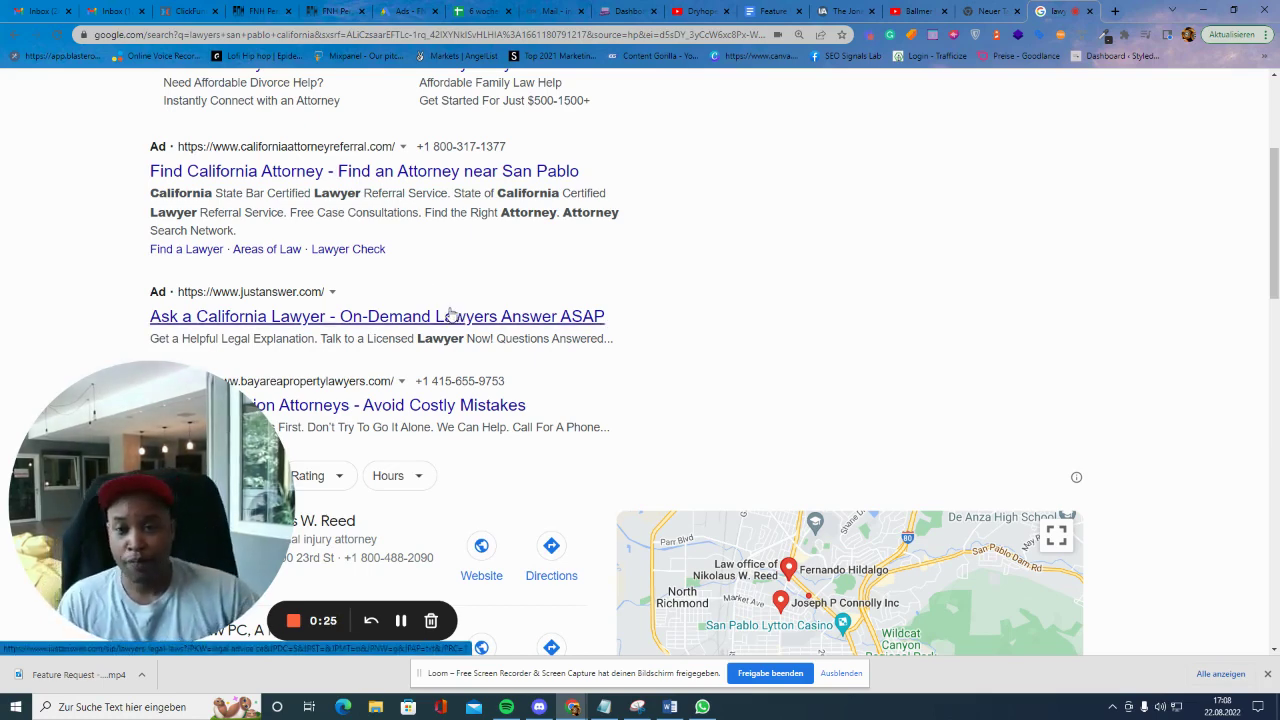
pyautogui.click(508, 317)
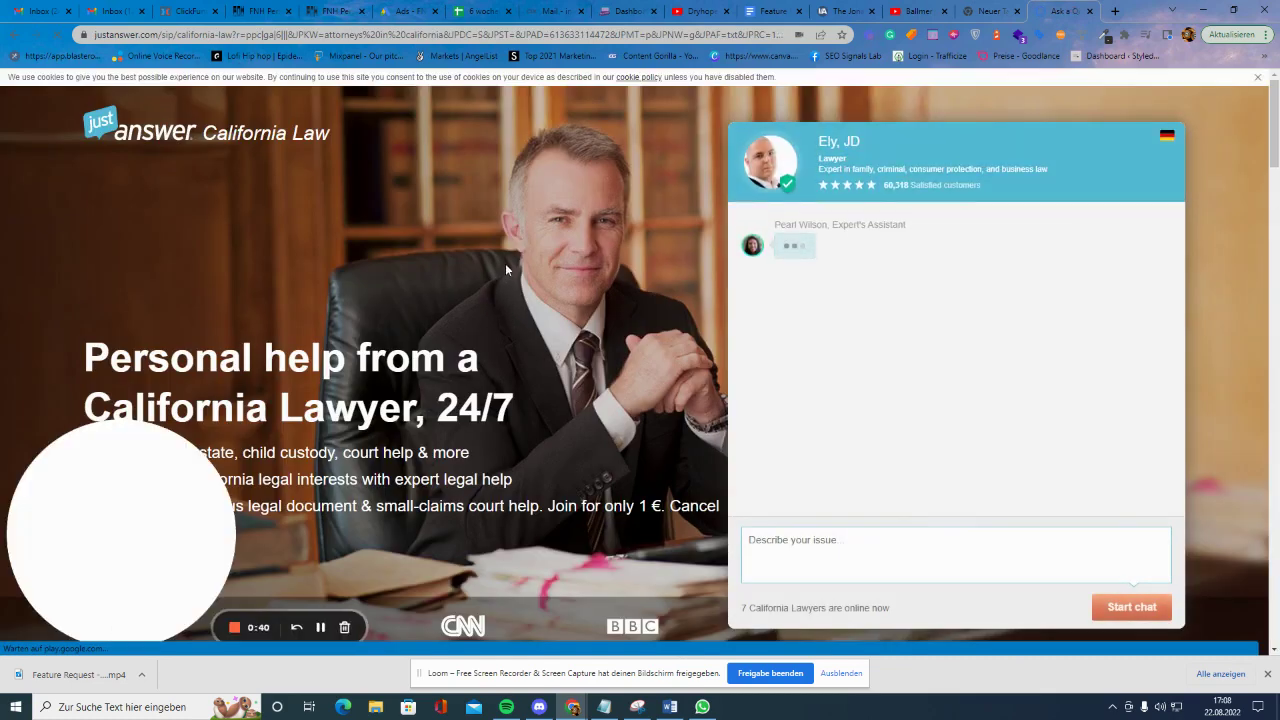
pyautogui.scroll(-2, 518, 280)
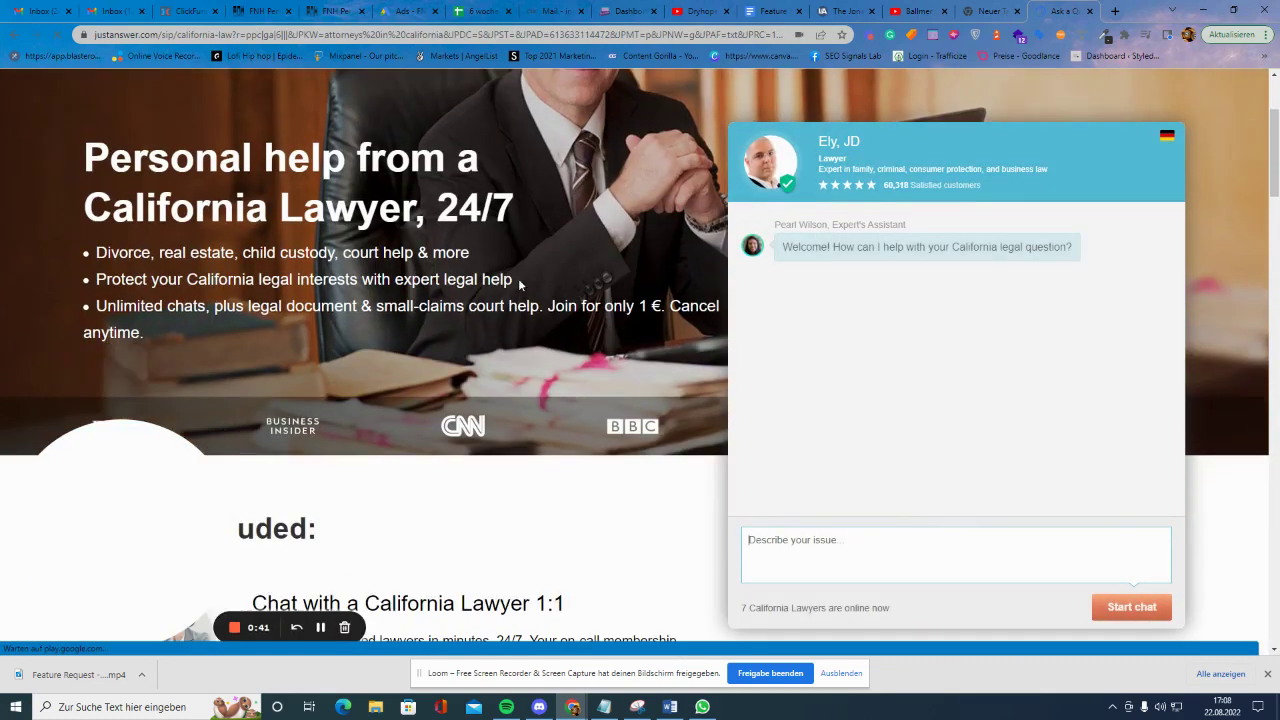
# Inspect the JustAnswer page with the TrackingSuite extension, reviewing its Google tags, Facebook pixels, social links and A.I sales outreach signals
pyautogui.click(929, 37)
pyautogui.scroll(-1, 640, 198)
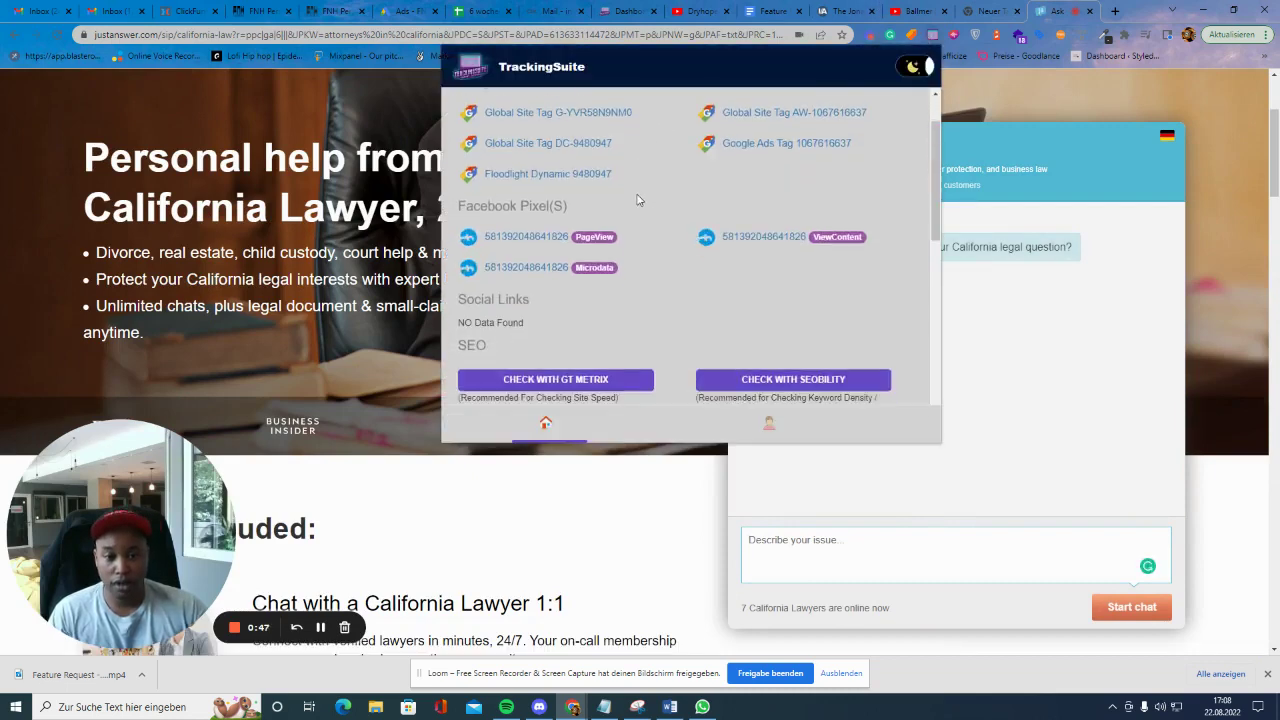
pyautogui.scroll(-2, 635, 198)
pyautogui.scroll(2, 680, 185)
pyautogui.scroll(-3, 744, 150)
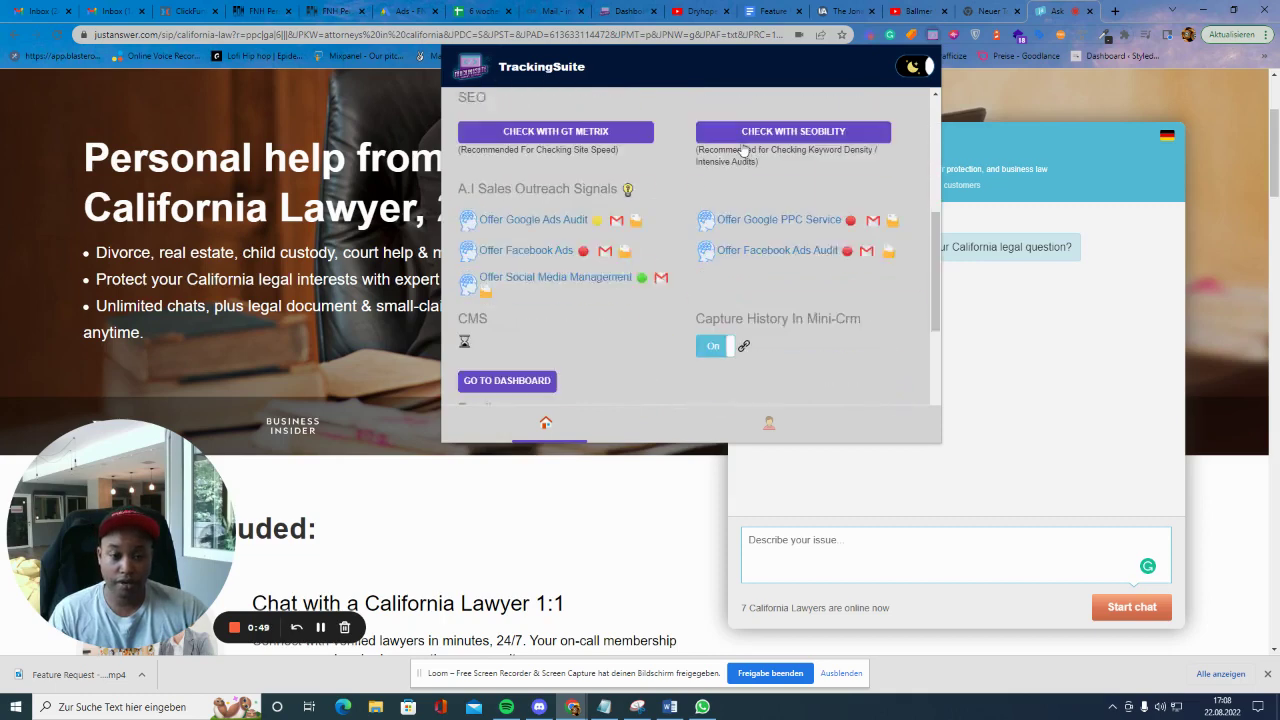
pyautogui.scroll(-1, 744, 150)
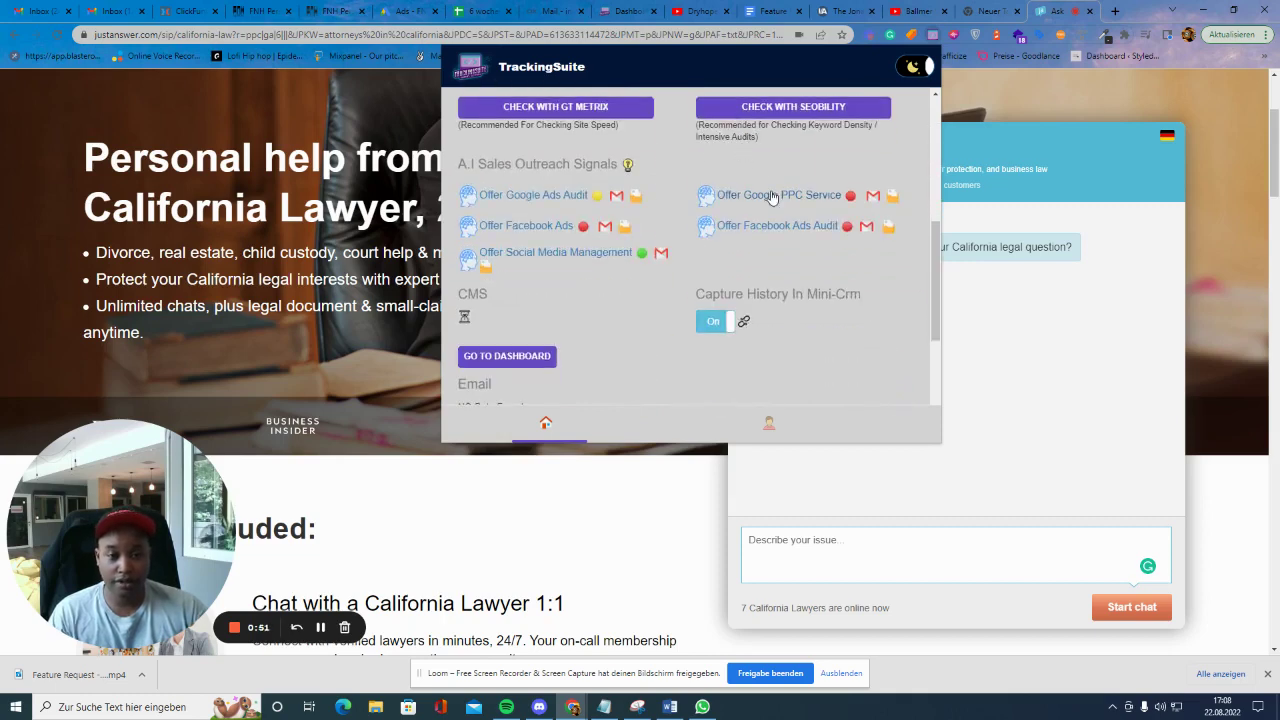
pyautogui.scroll(-1, 771, 197)
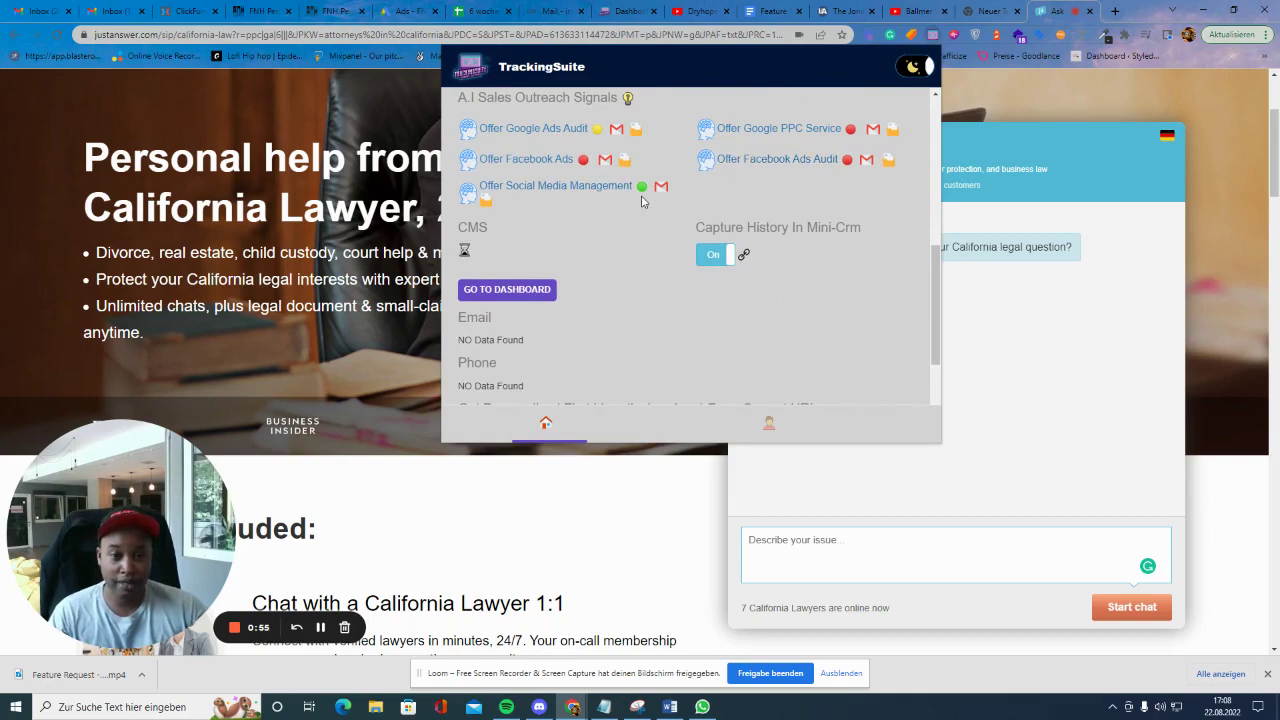
pyautogui.click(423, 330)
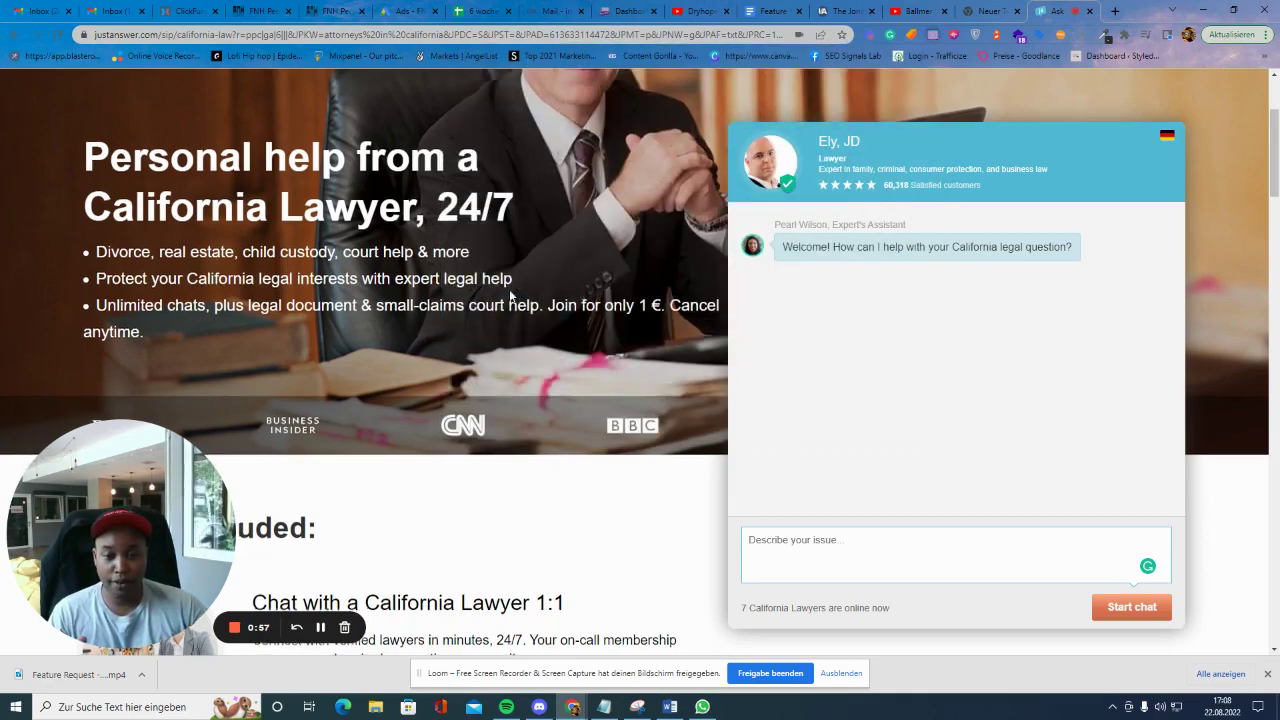
# Look through the whole JustAnswer landing page, from the hero section to the footer and back
pyautogui.scroll(-15, 520, 292)
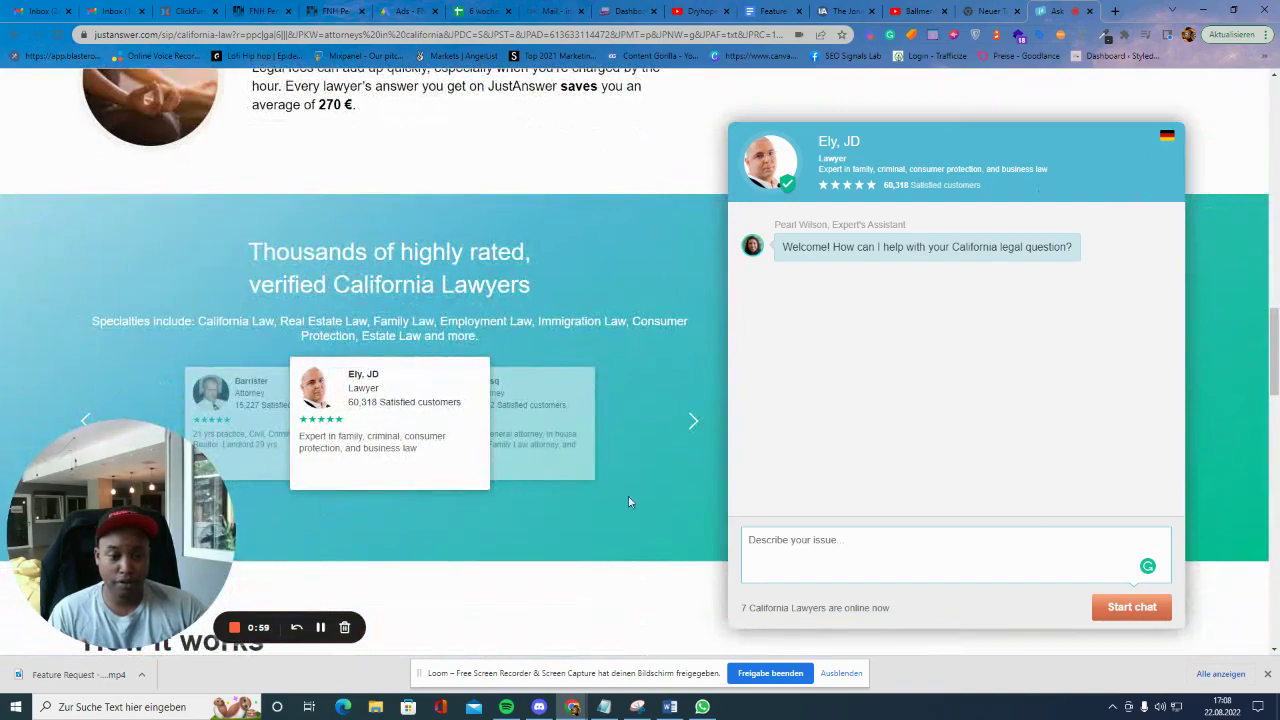
pyautogui.scroll(-15, 628, 502)
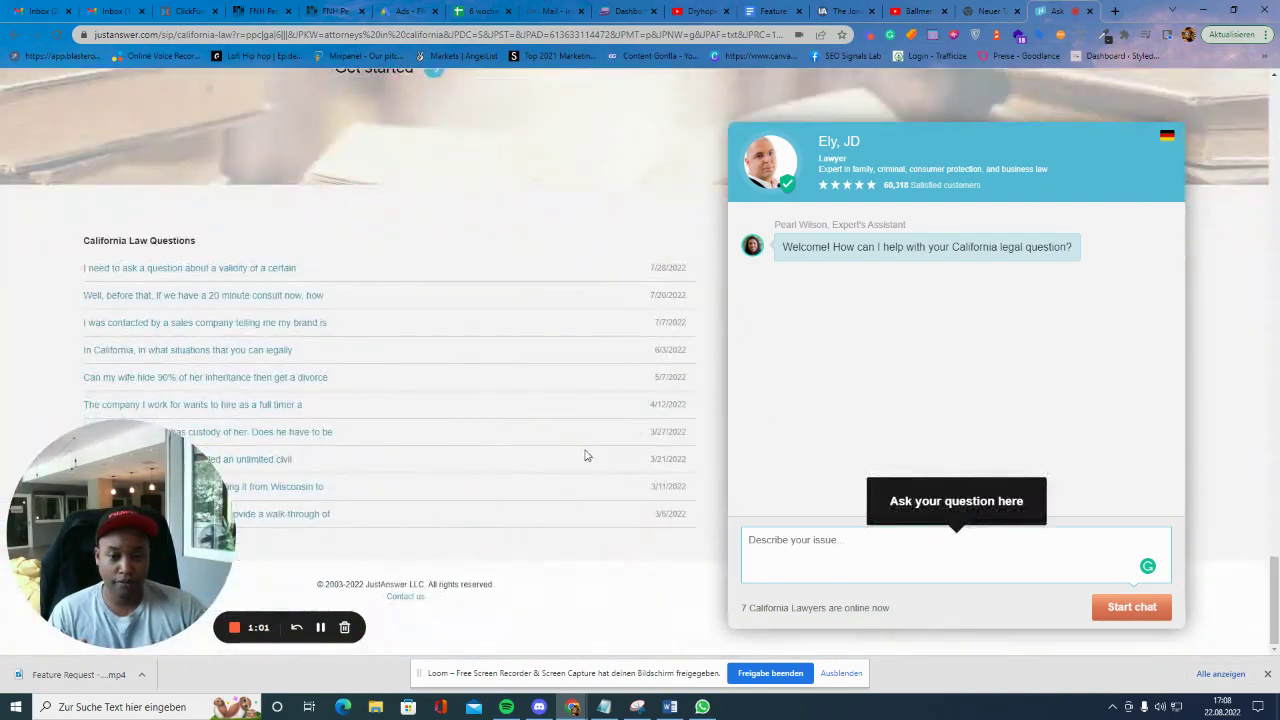
pyautogui.scroll(10, 500, 474)
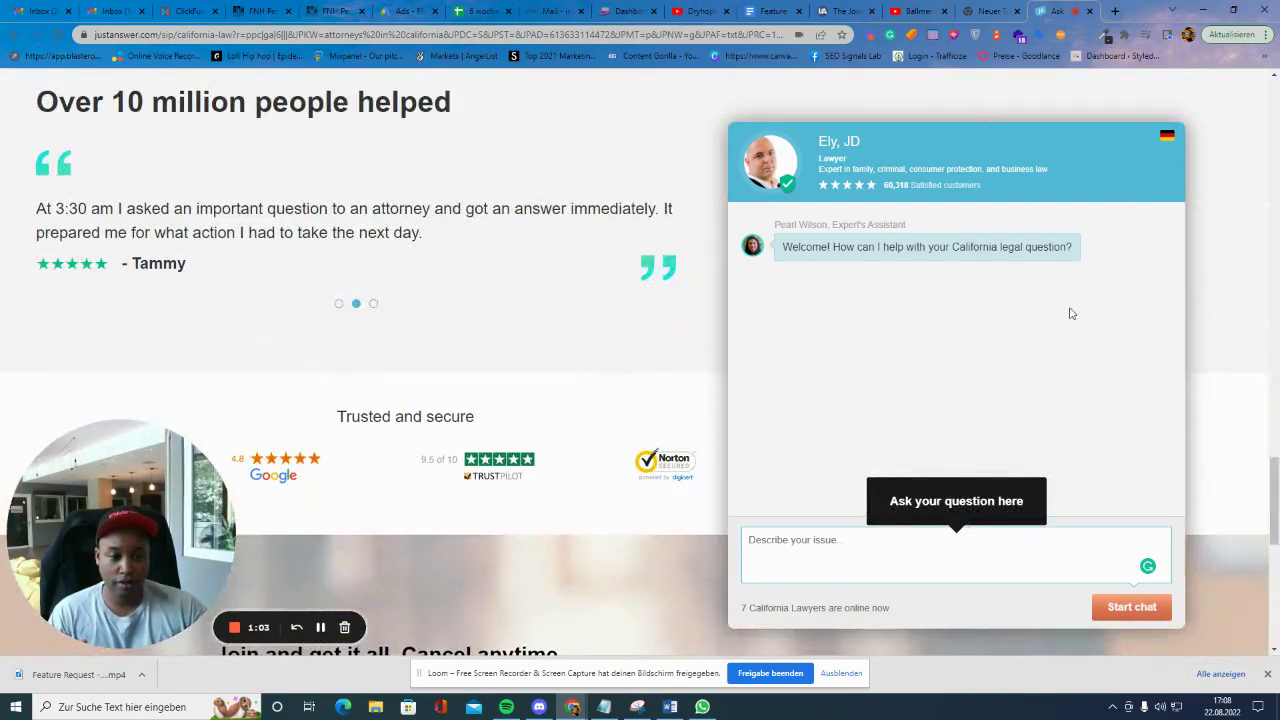
pyautogui.scroll(-5, 986, 449)
pyautogui.scroll(9, 657, 443)
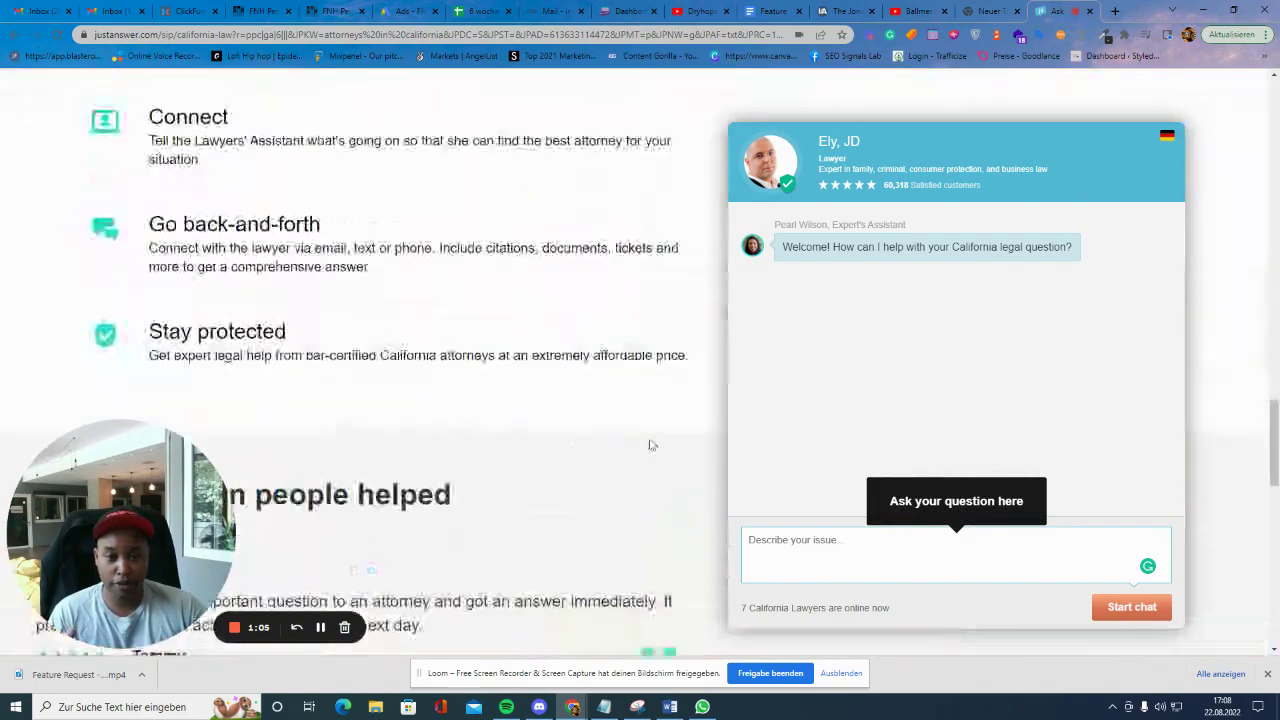
pyautogui.scroll(10, 650, 445)
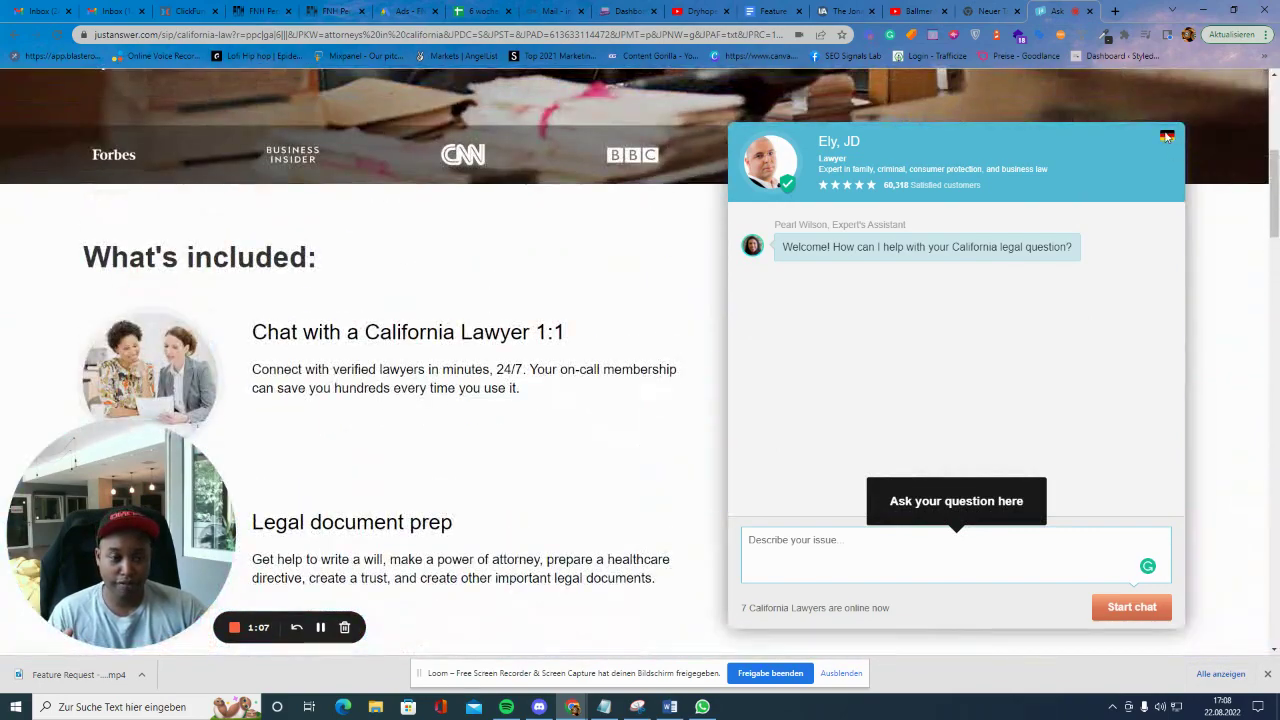
pyautogui.scroll(5, 680, 214)
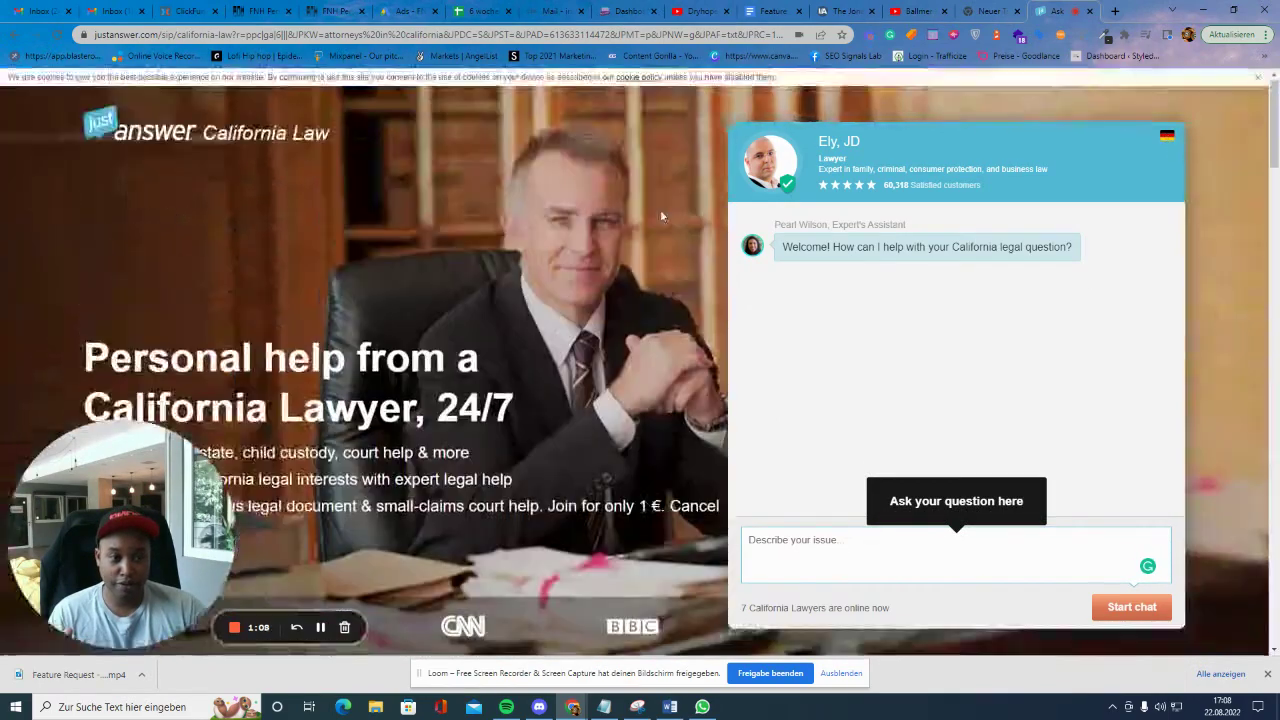
# Examine the lower part and footer of the JustAnswer page for contact and social links, highlighting the Contact us link
pyautogui.scroll(-10, 406, 166)
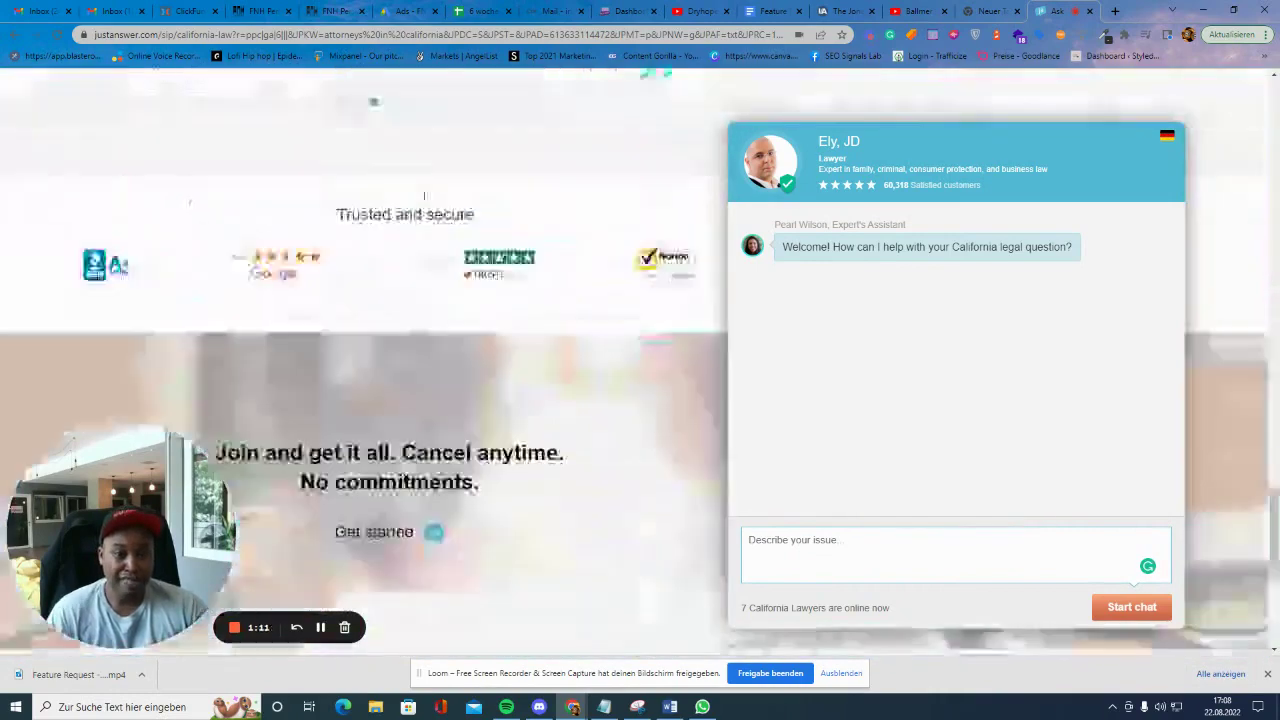
pyautogui.scroll(-5, 424, 196)
pyautogui.scroll(3, 640, 280)
pyautogui.scroll(-3, 632, 258)
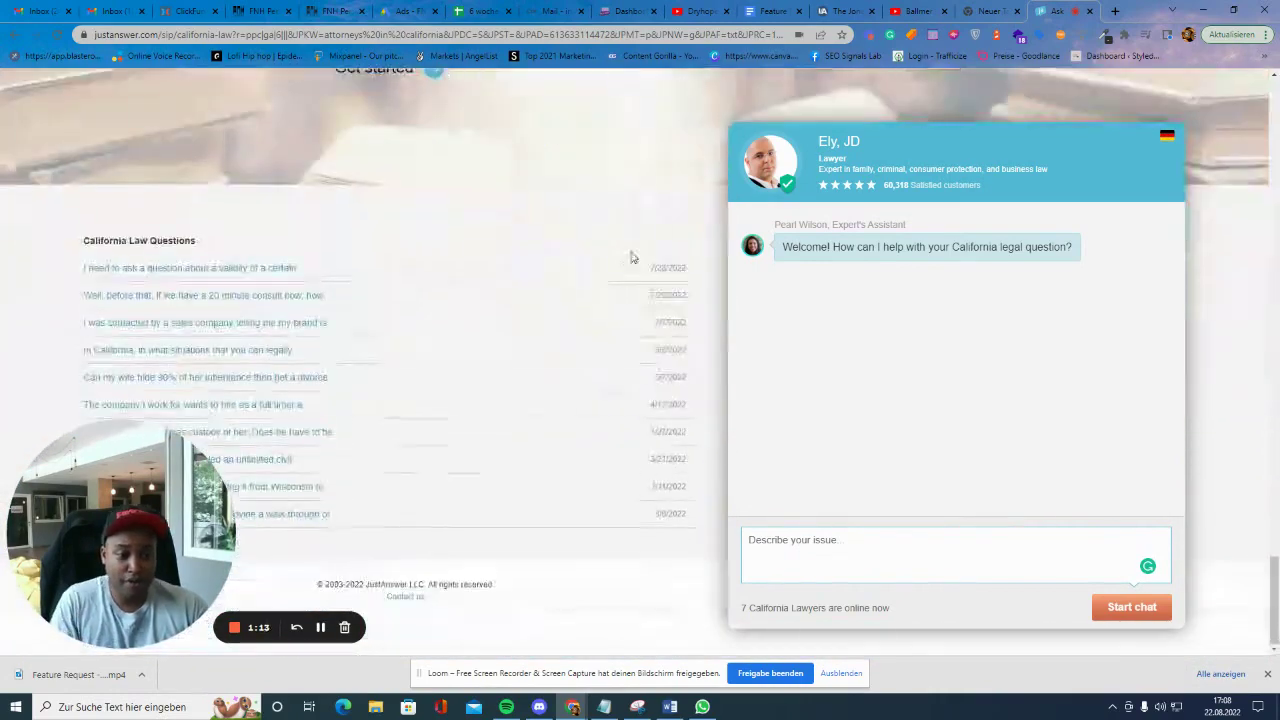
pyautogui.scroll(5, 623, 237)
pyautogui.scroll(-5, 600, 229)
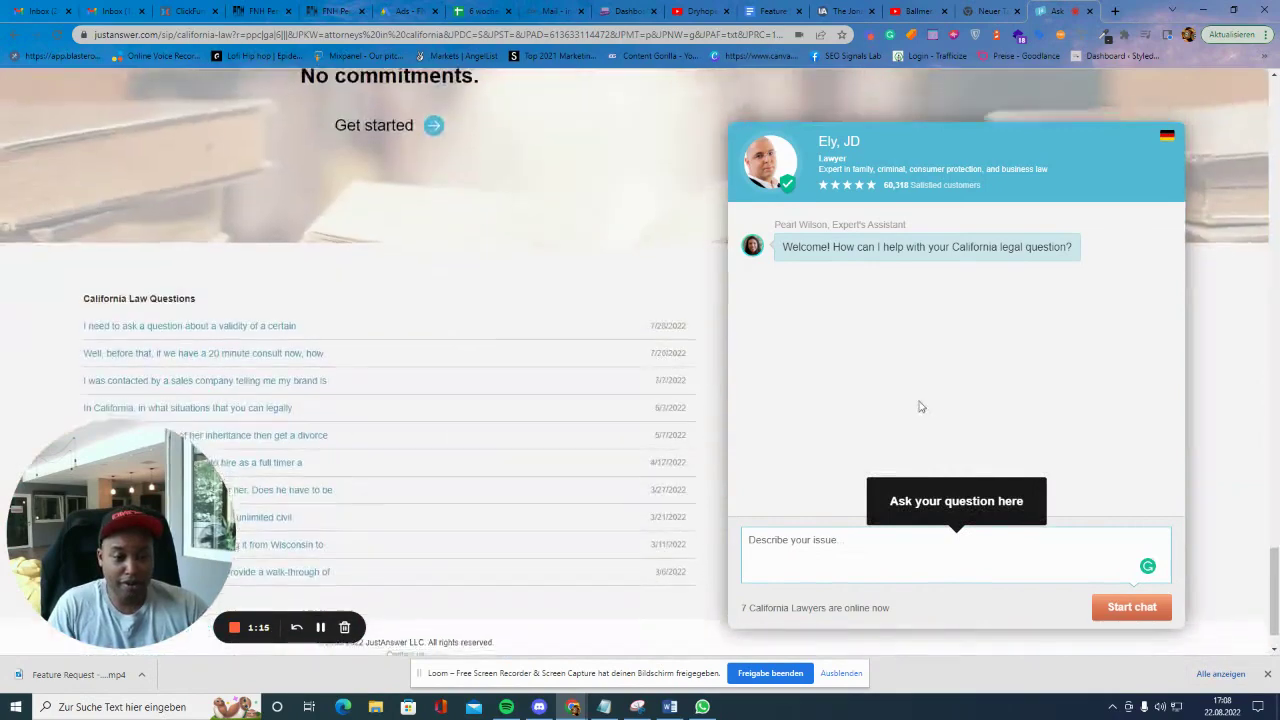
pyautogui.scroll(-1, 921, 407)
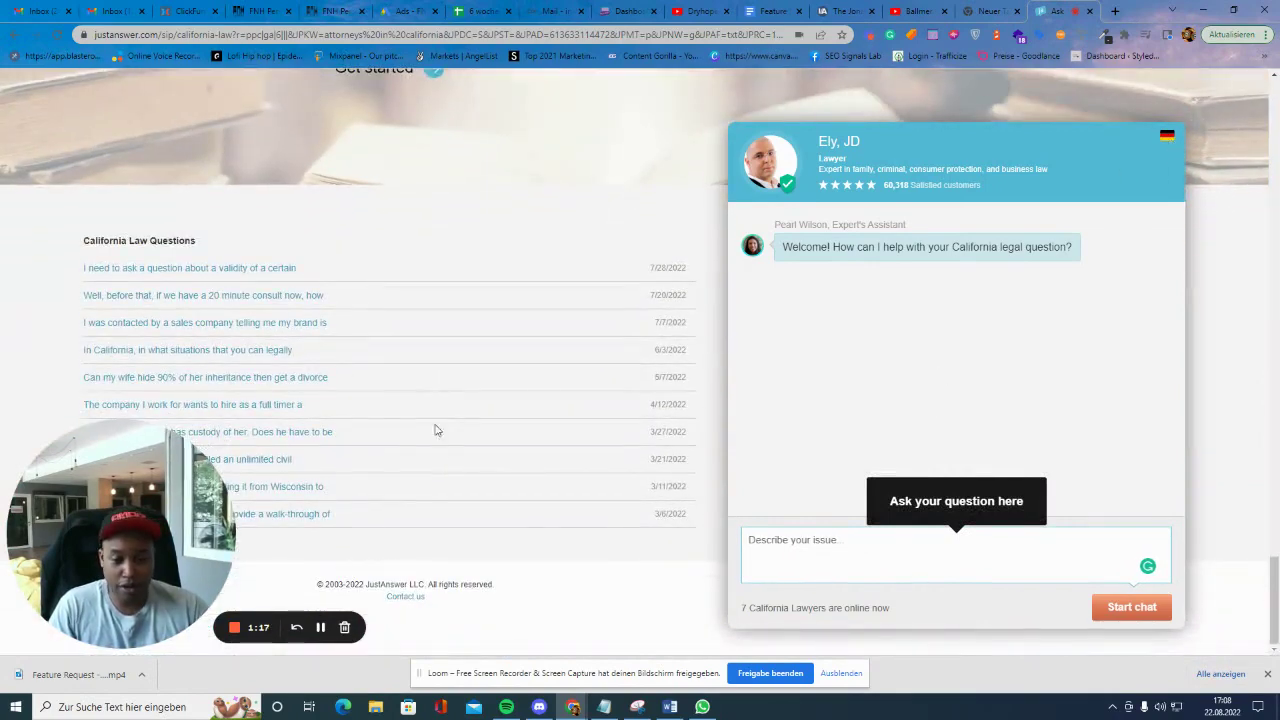
pyautogui.moveTo(514, 560); pyautogui.dragTo(606, 591)
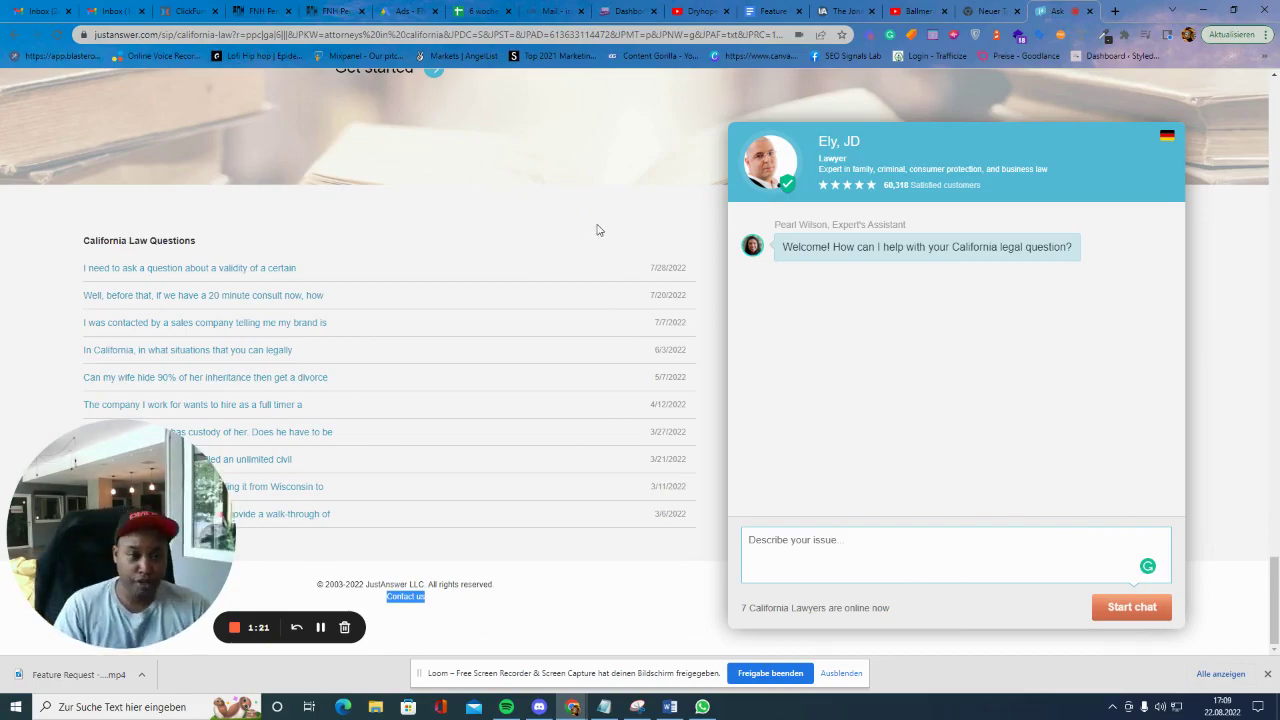
pyautogui.scroll(10, 596, 229)
pyautogui.scroll(10, 691, 159)
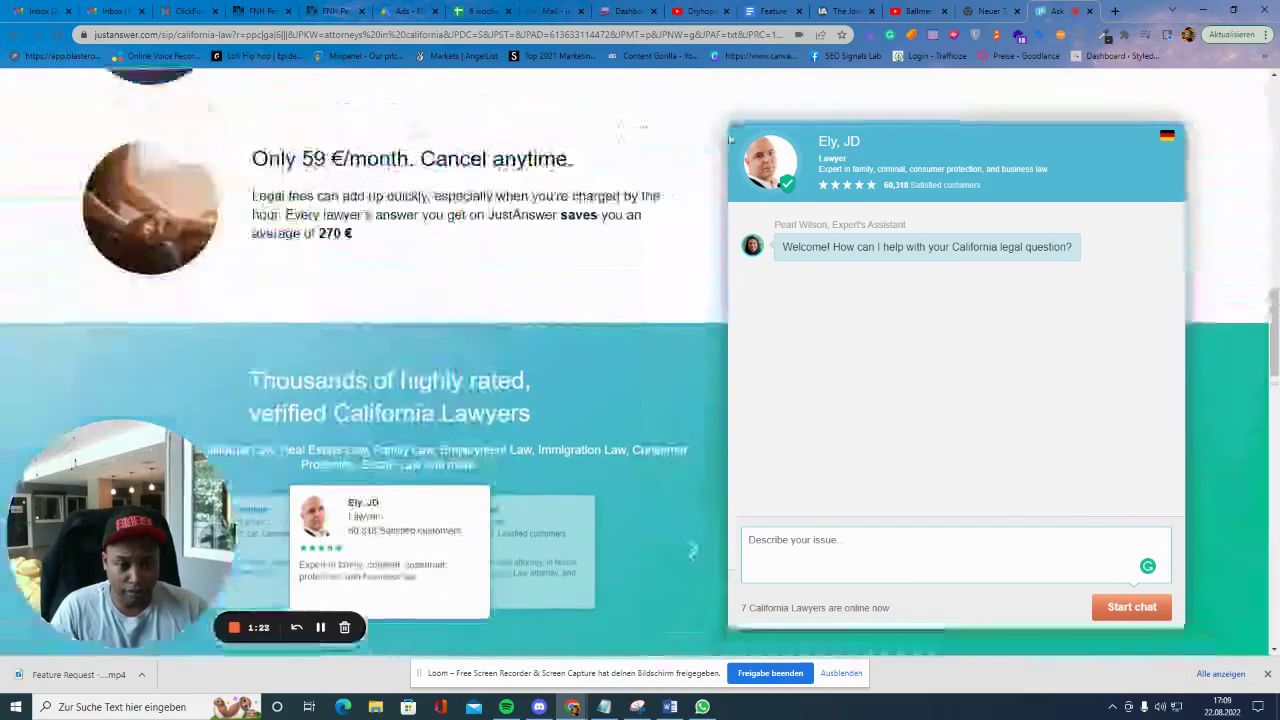
pyautogui.scroll(3, 561, 203)
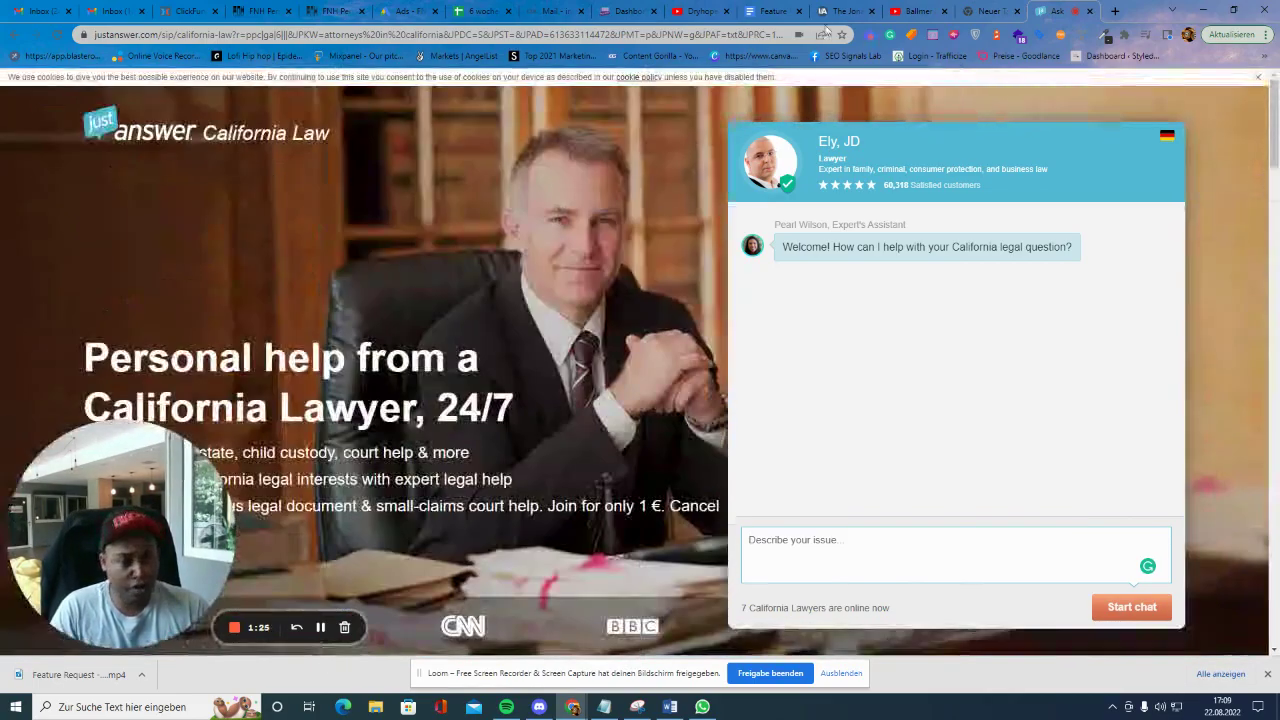
# Reopen the TrackingSuite report for JustAnswer and review its outreach signals, CMS, email and phone sections
pyautogui.click(934, 35)
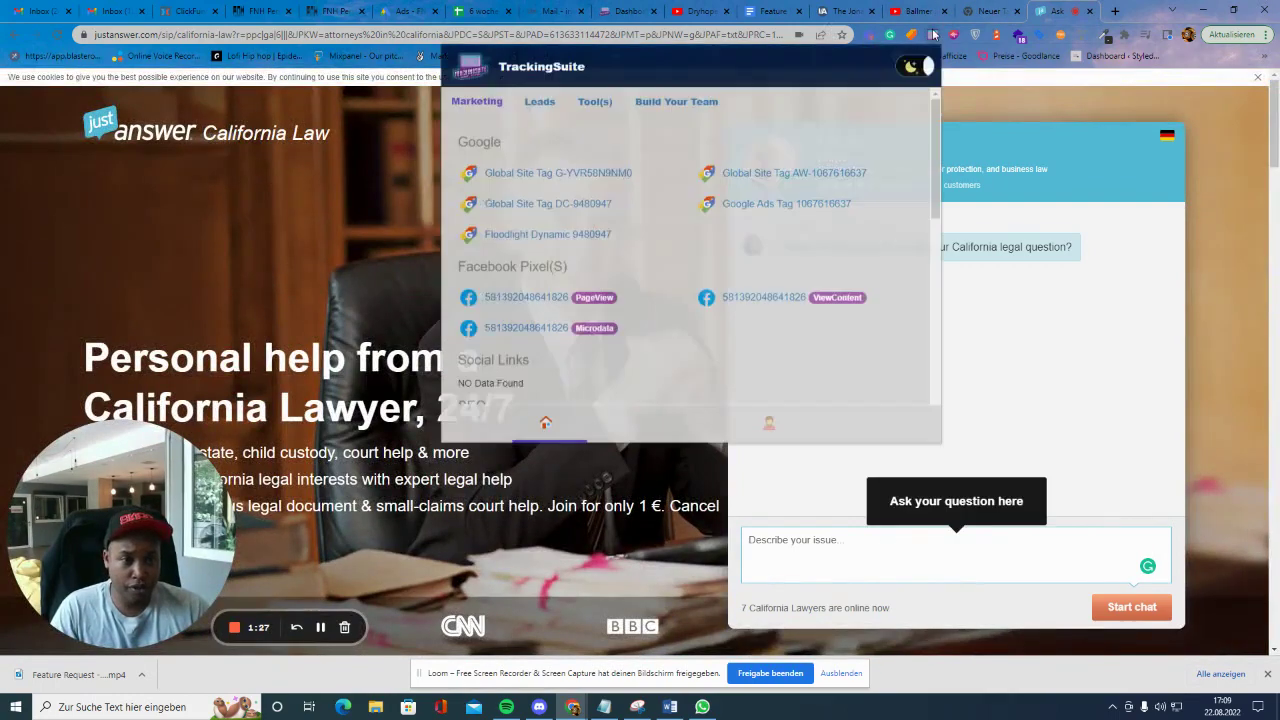
pyautogui.scroll(-2, 714, 186)
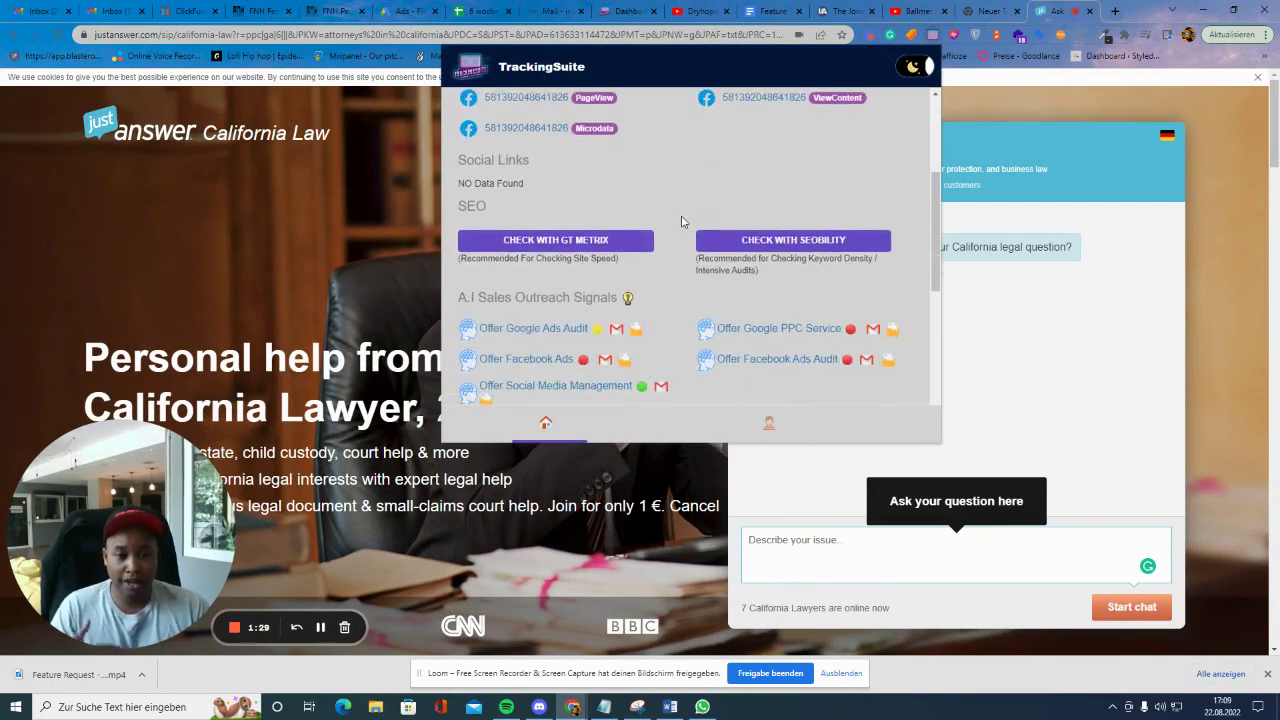
pyautogui.scroll(-2, 673, 228)
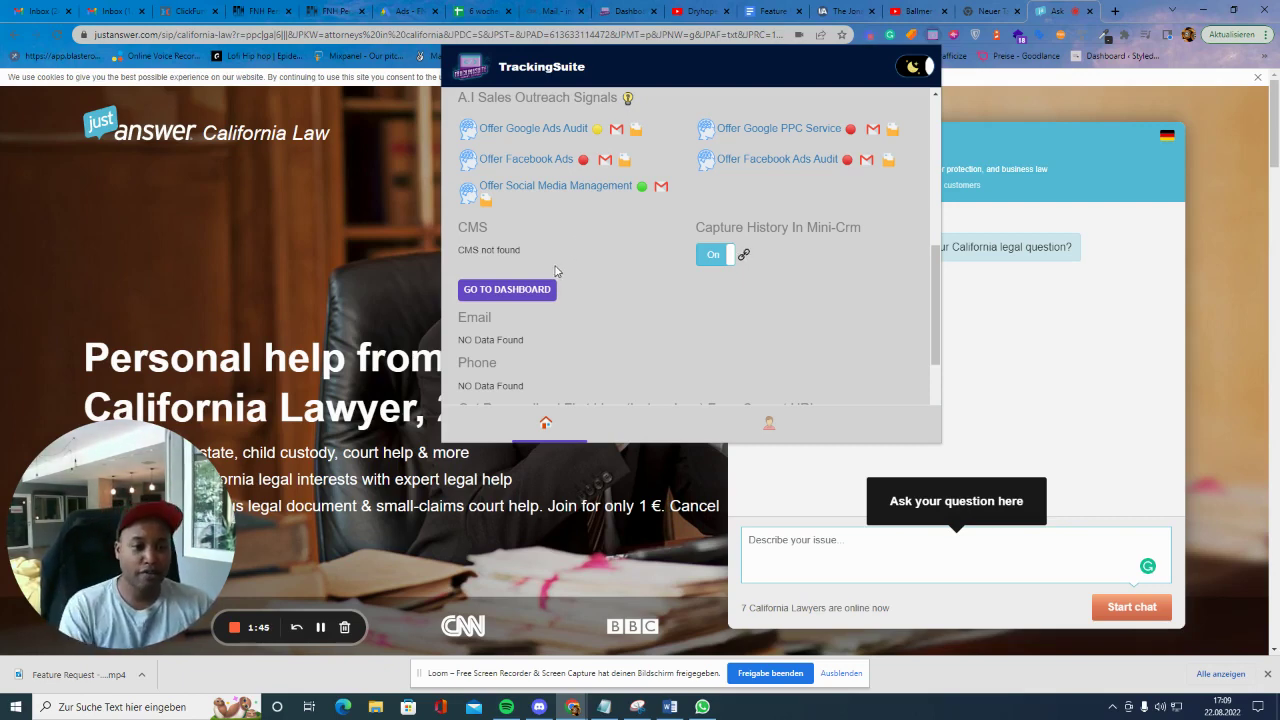
pyautogui.scroll(-2, 557, 271)
pyautogui.scroll(2, 564, 290)
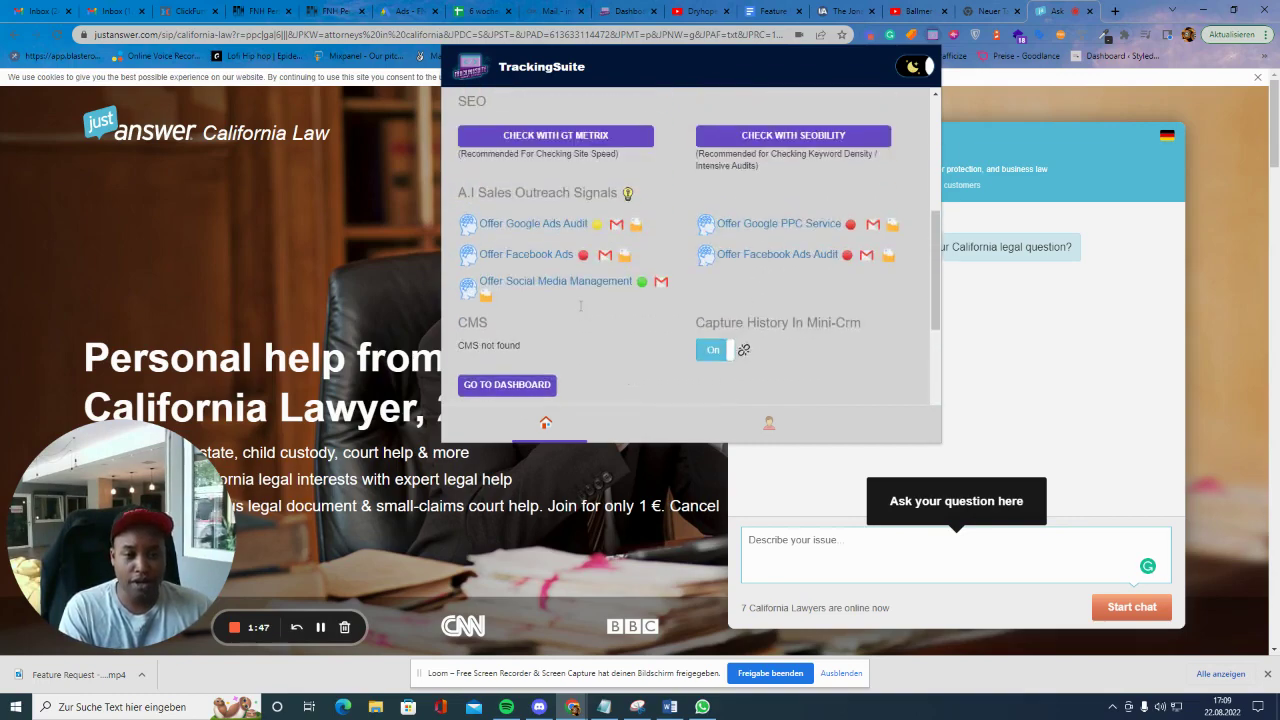
pyautogui.click(340, 265)
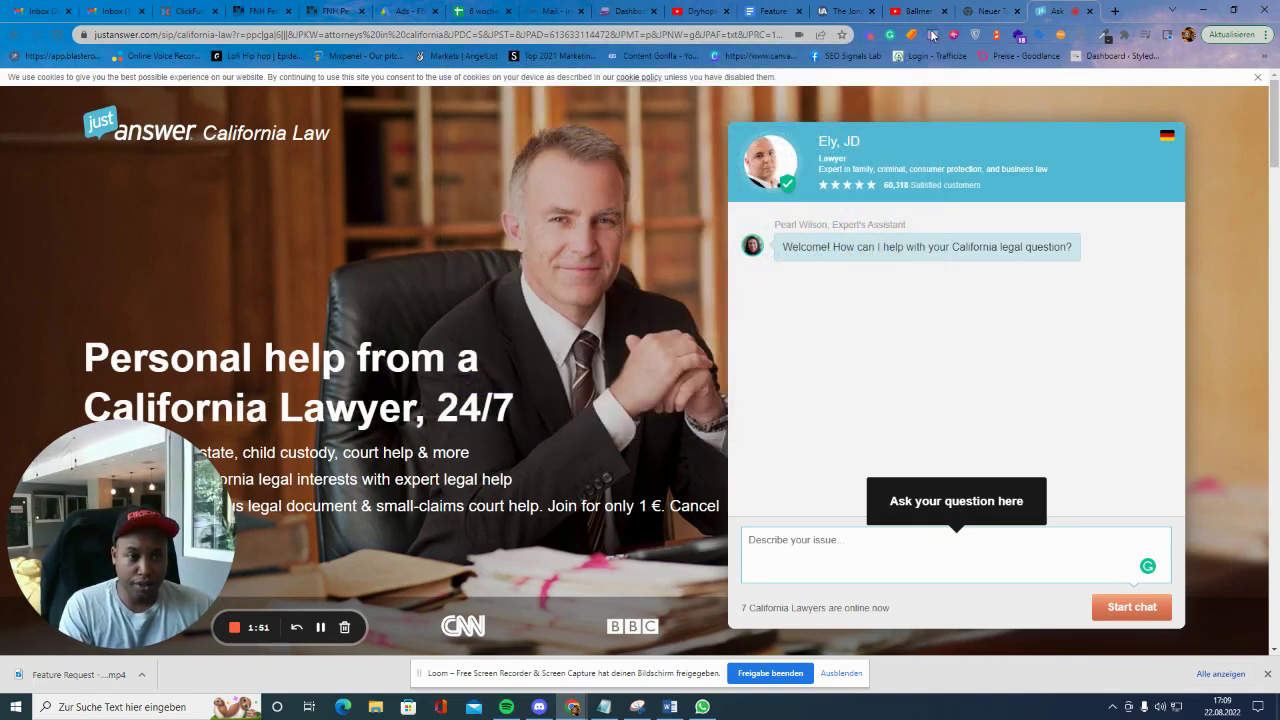
# Recheck the JustAnswer tracking report, close it, and compare it with the page's "What's included" section
pyautogui.click(925, 42)
pyautogui.scroll(-2, 674, 237)
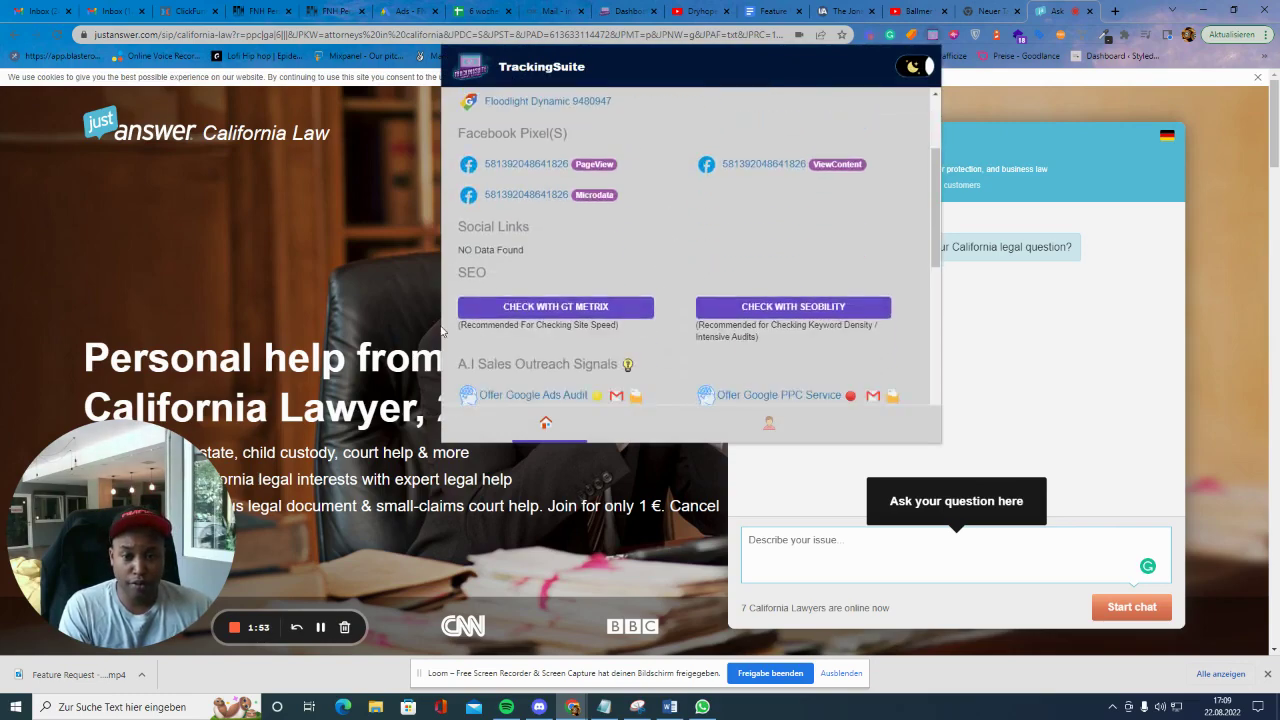
pyautogui.scroll(-2, 502, 315)
pyautogui.scroll(-2, 502, 315)
pyautogui.click(370, 288)
pyautogui.scroll(-5, 370, 288)
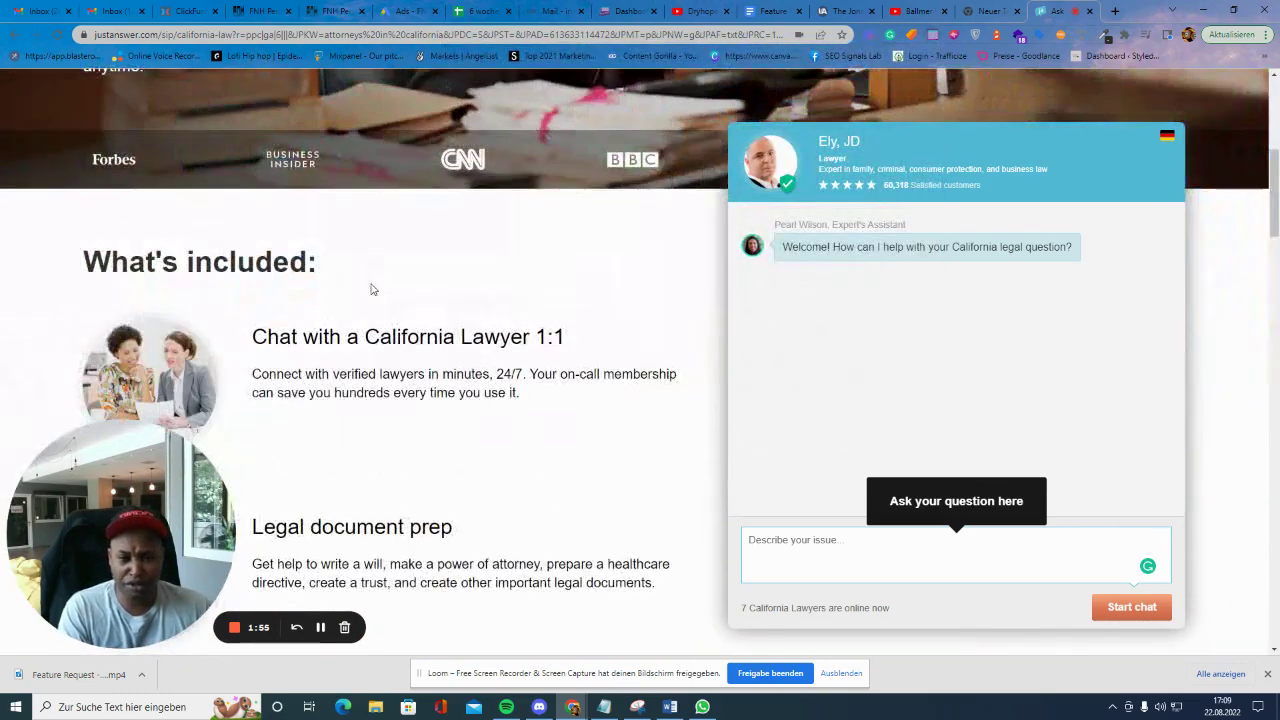
pyautogui.scroll(2, 371, 291)
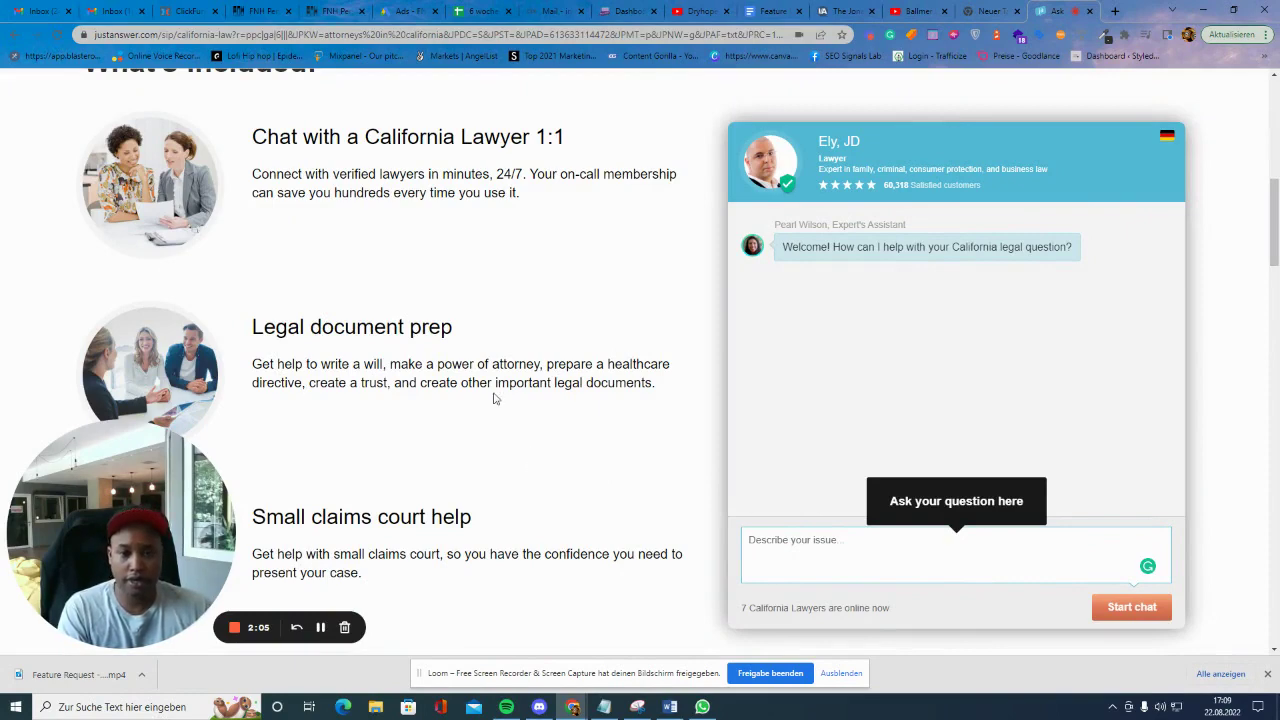
# Return to the lawyer search results and open the "Oakland Eviction Attorneys - Avoid Costly Mistakes" ad
pyautogui.hotkey('alt', 'Left')
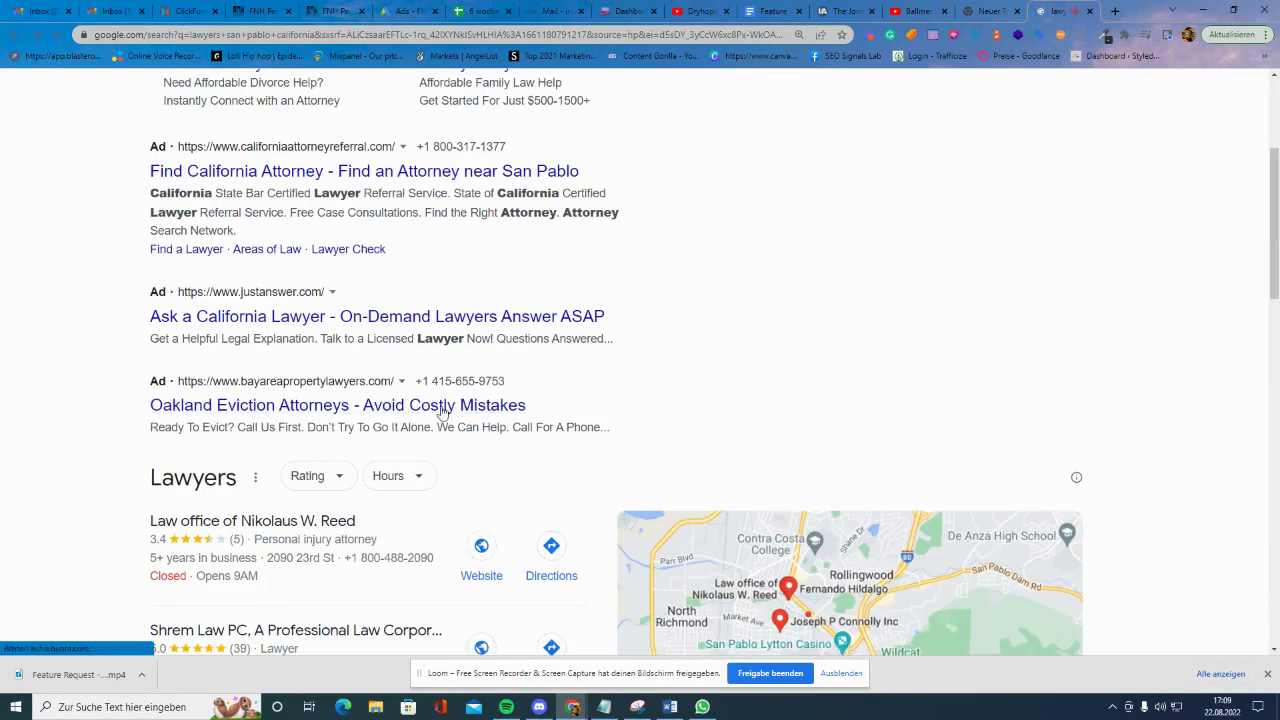
pyautogui.scroll(-3, 383, 426)
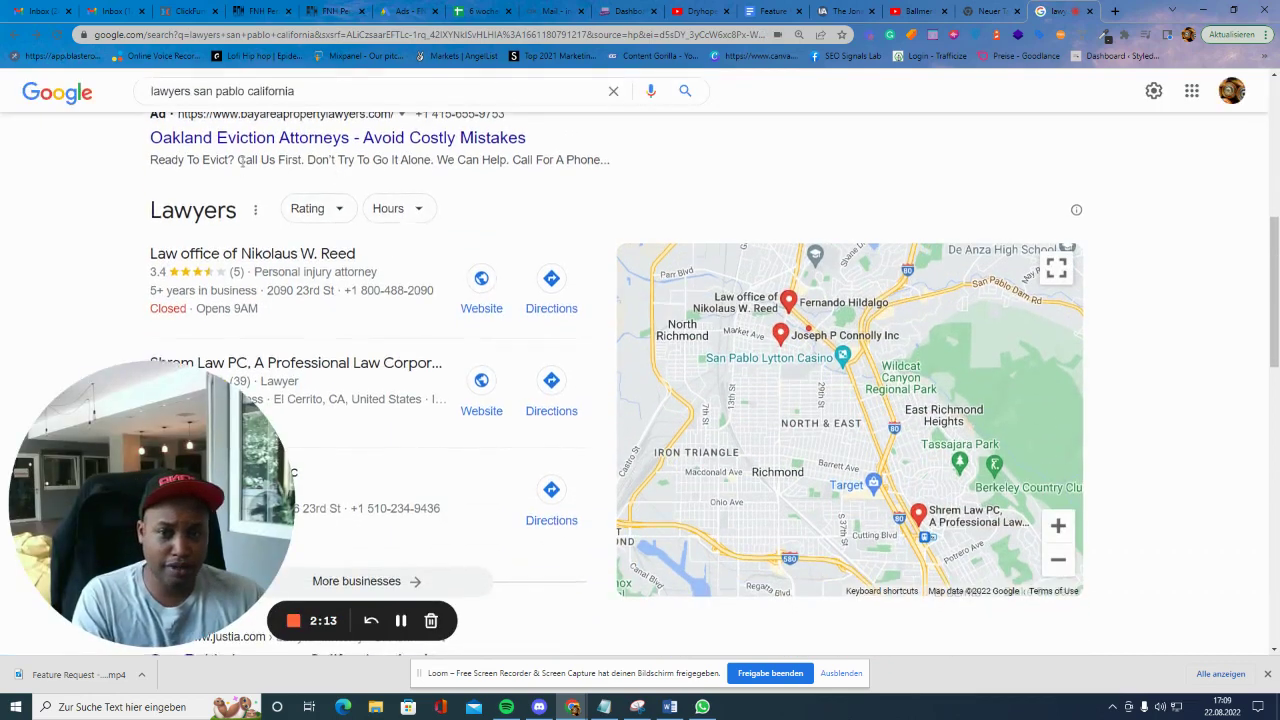
pyautogui.scroll(-3, 286, 257)
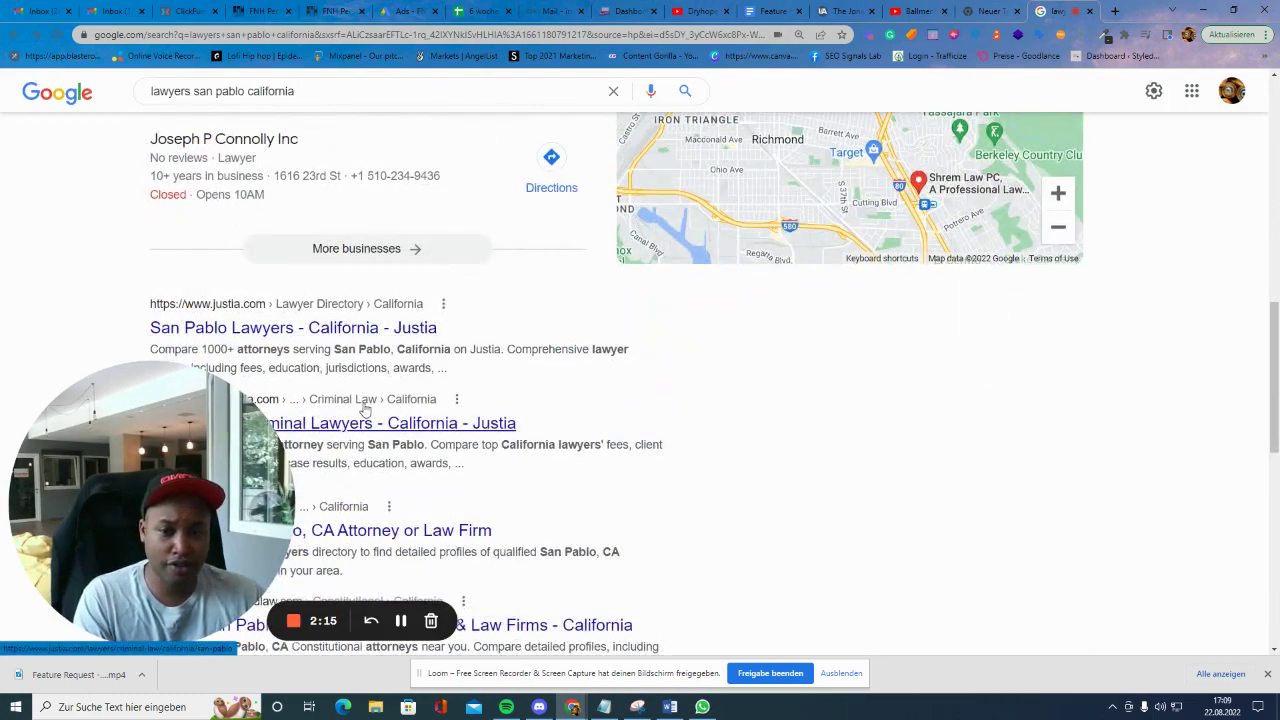
pyautogui.scroll(4, 367, 411)
pyautogui.click(267, 284)
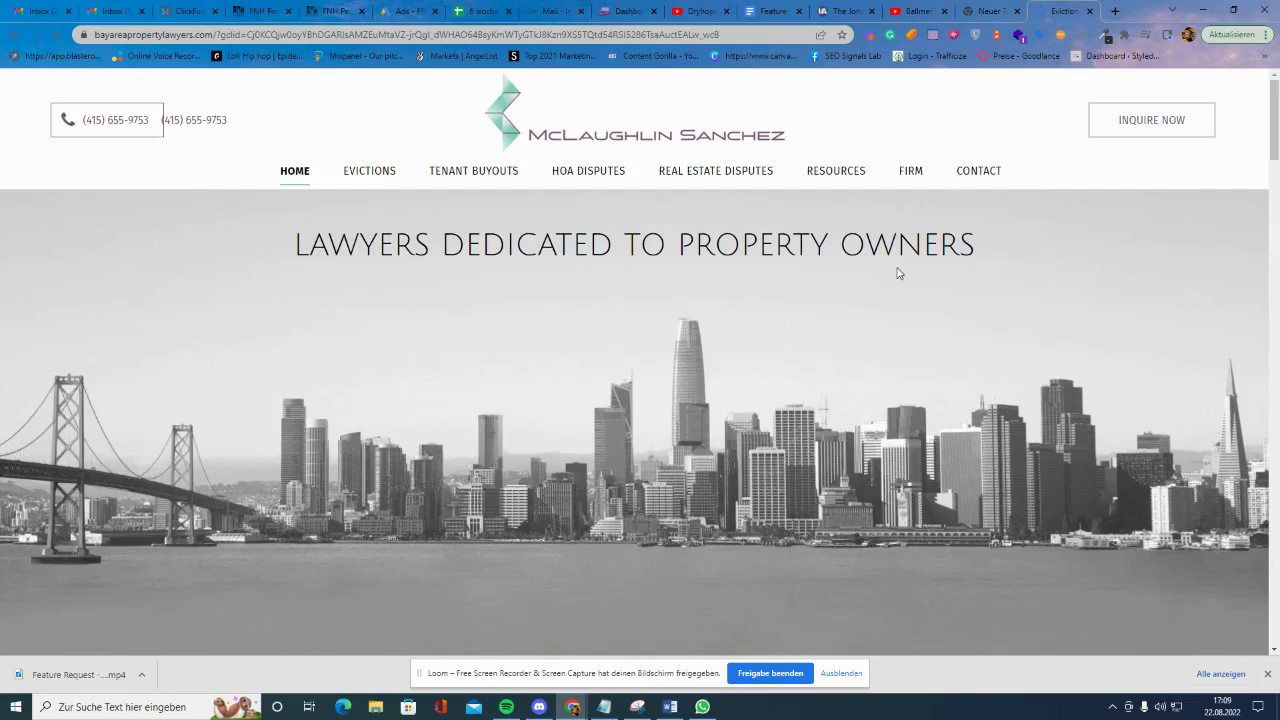
# Open the TrackingSuite report for the McLaughlin Sanchez site and review its Google tags, outreach signals, email and phone sections
pyautogui.scroll(-5, 940, 268)
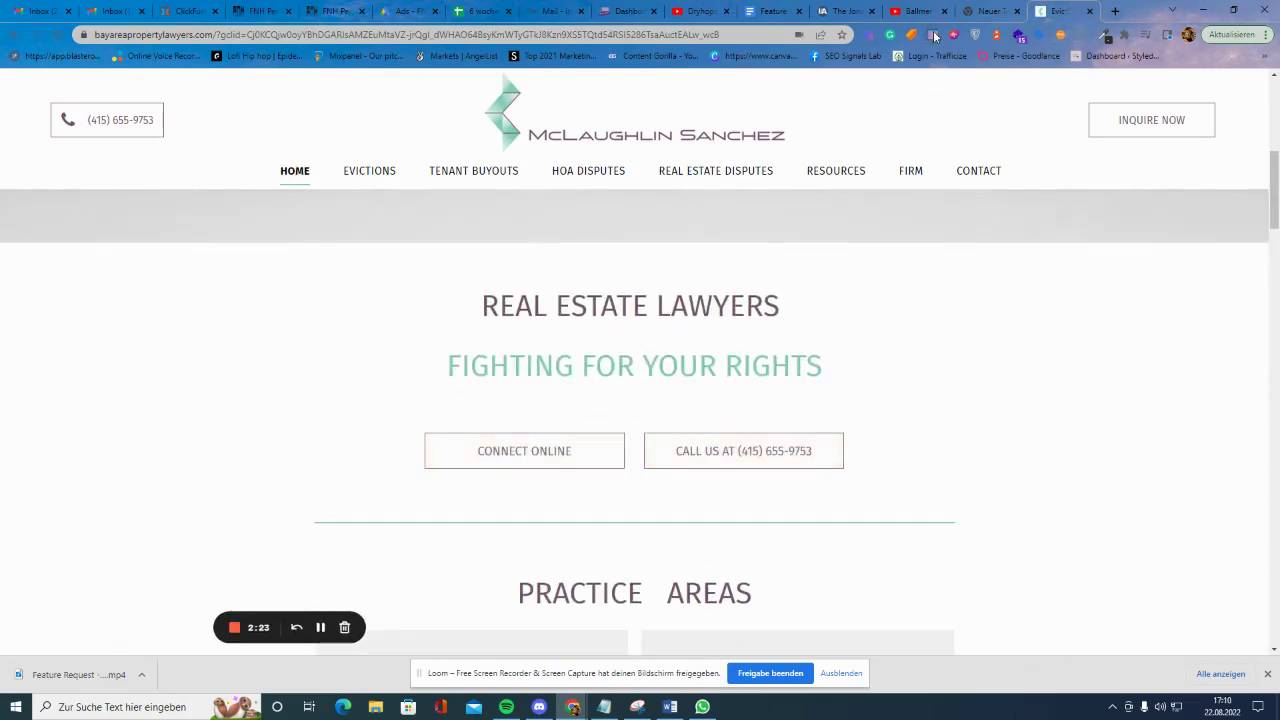
pyautogui.click(933, 35)
pyautogui.scroll(-4, 851, 171)
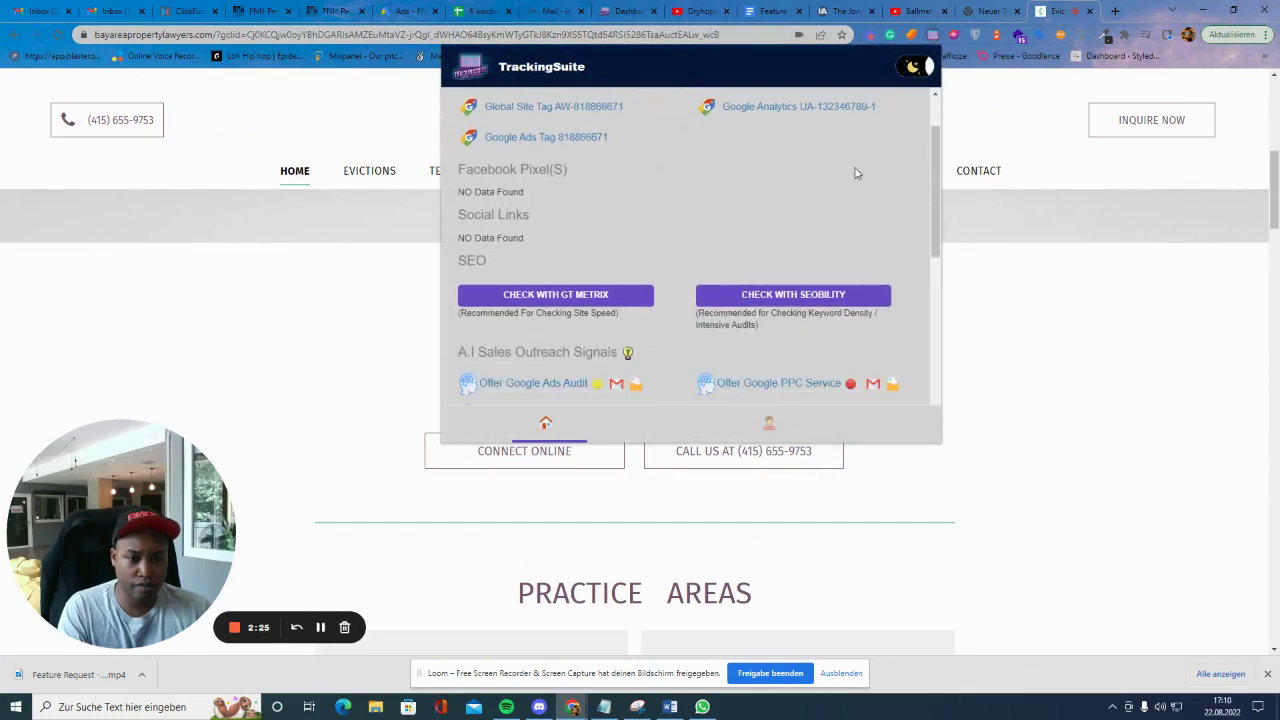
pyautogui.scroll(-1, 790, 200)
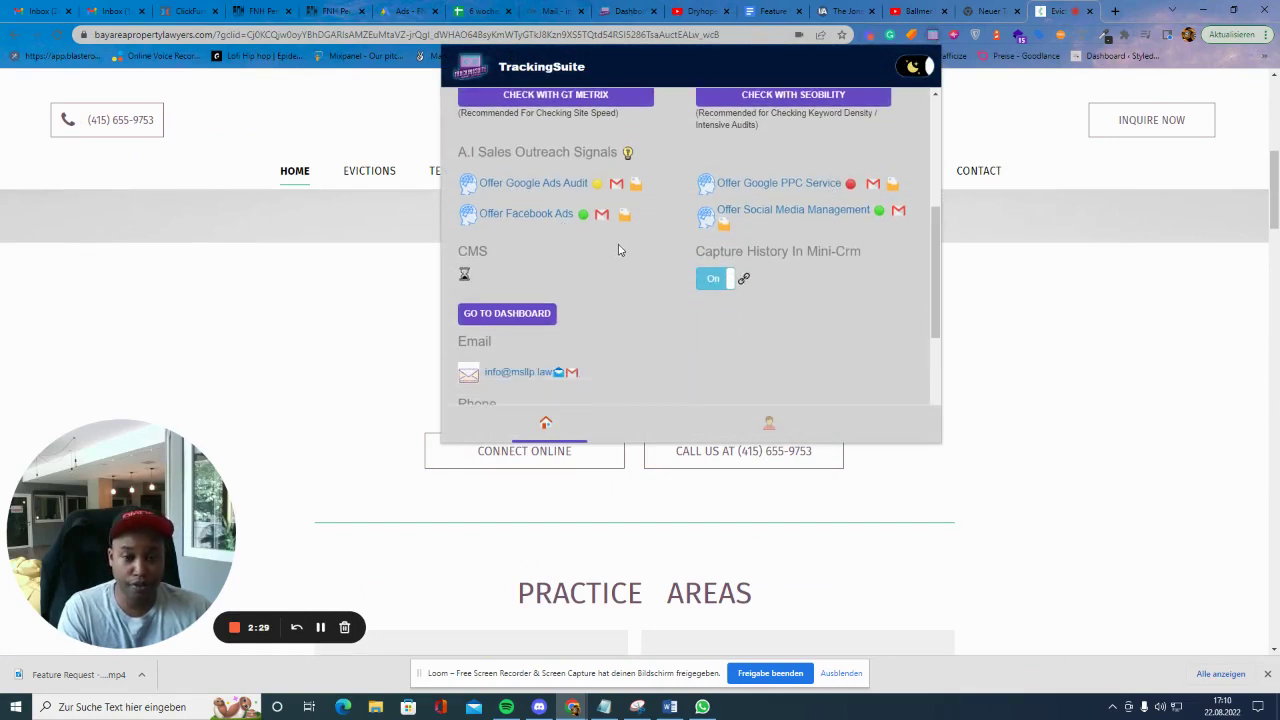
pyautogui.scroll(-2, 688, 314)
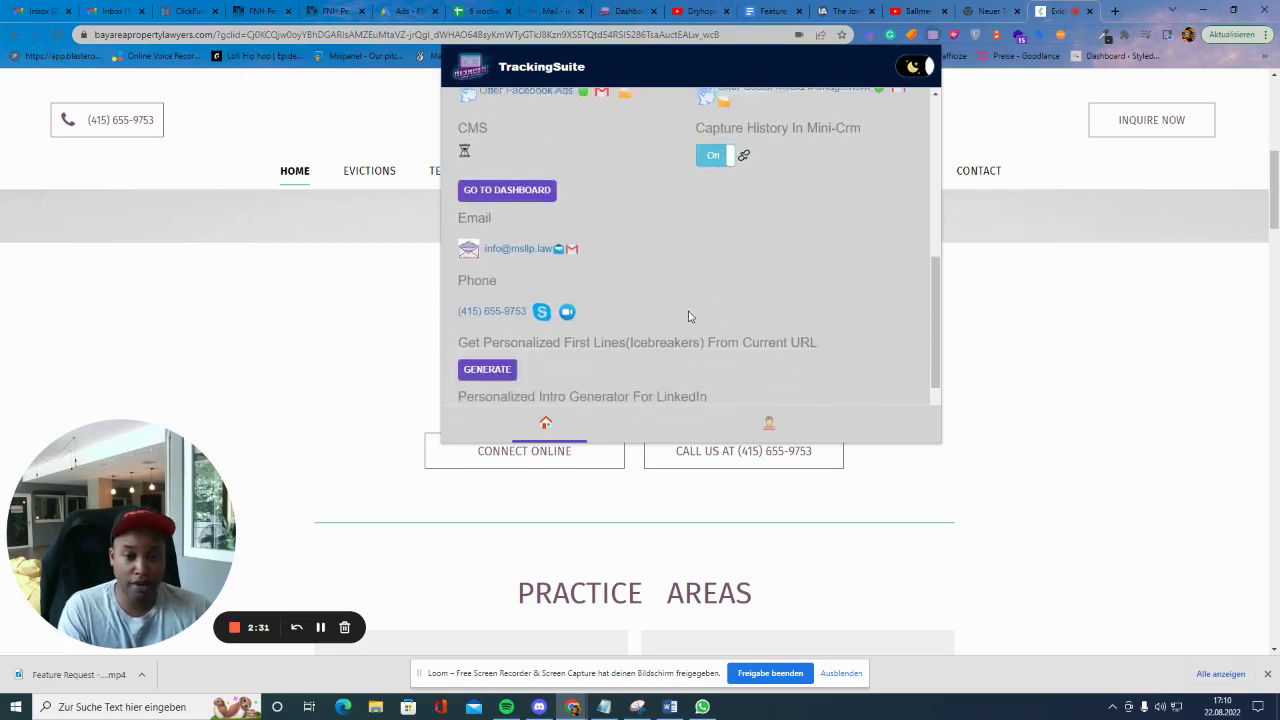
pyautogui.scroll(2, 566, 277)
pyautogui.scroll(-2, 557, 240)
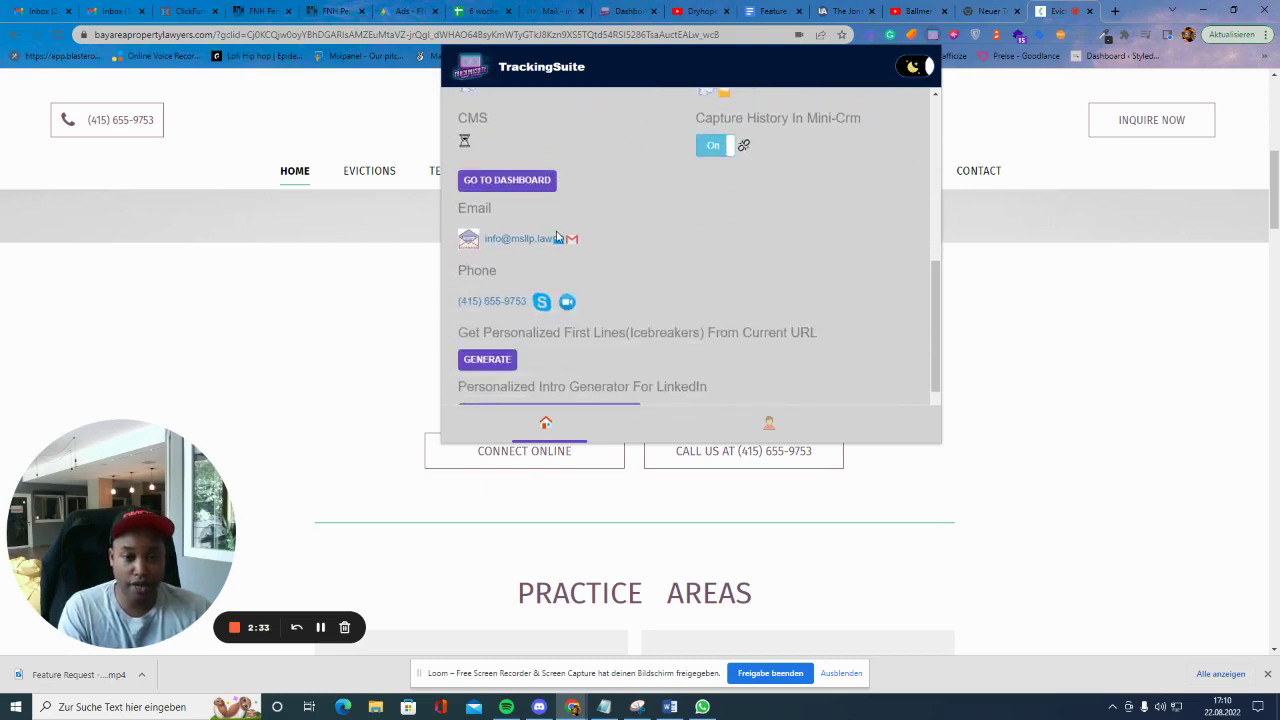
pyautogui.scroll(2, 565, 255)
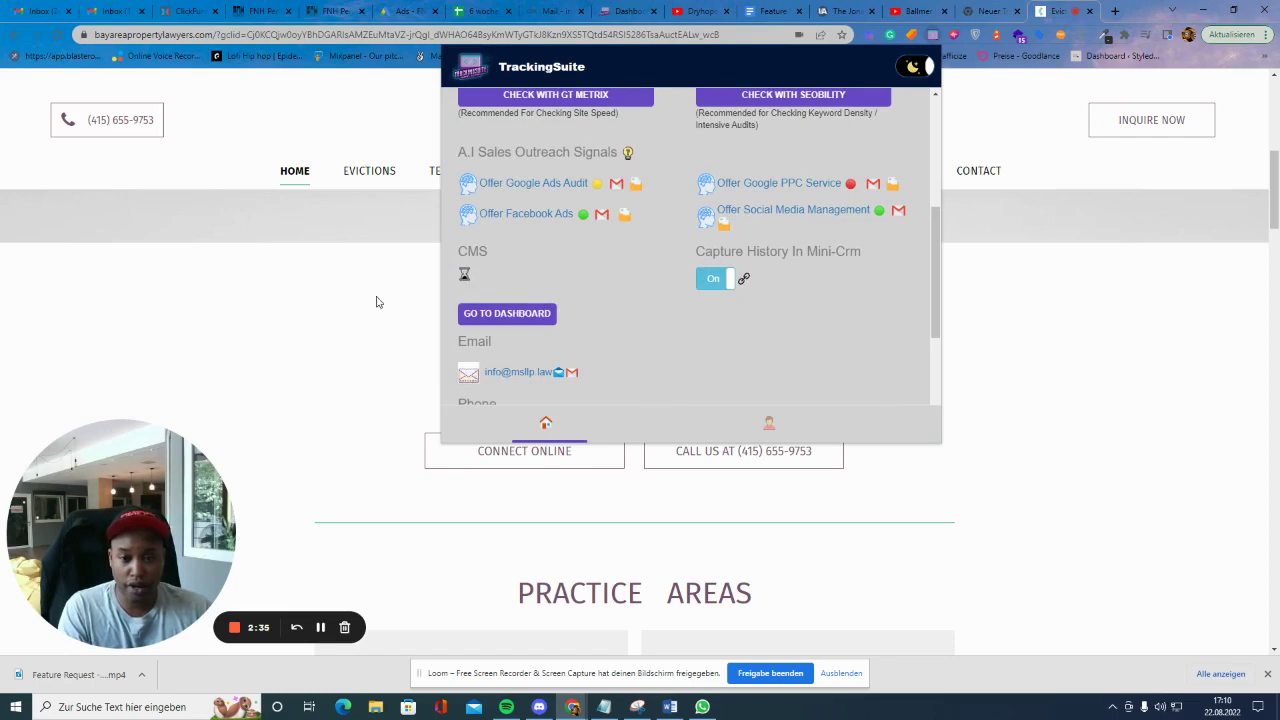
# Look through the law firm's homepage from the testimonials to the "Our Commitment To You" section
pyautogui.scroll(-7, 340, 302)
pyautogui.scroll(-10, 338, 305)
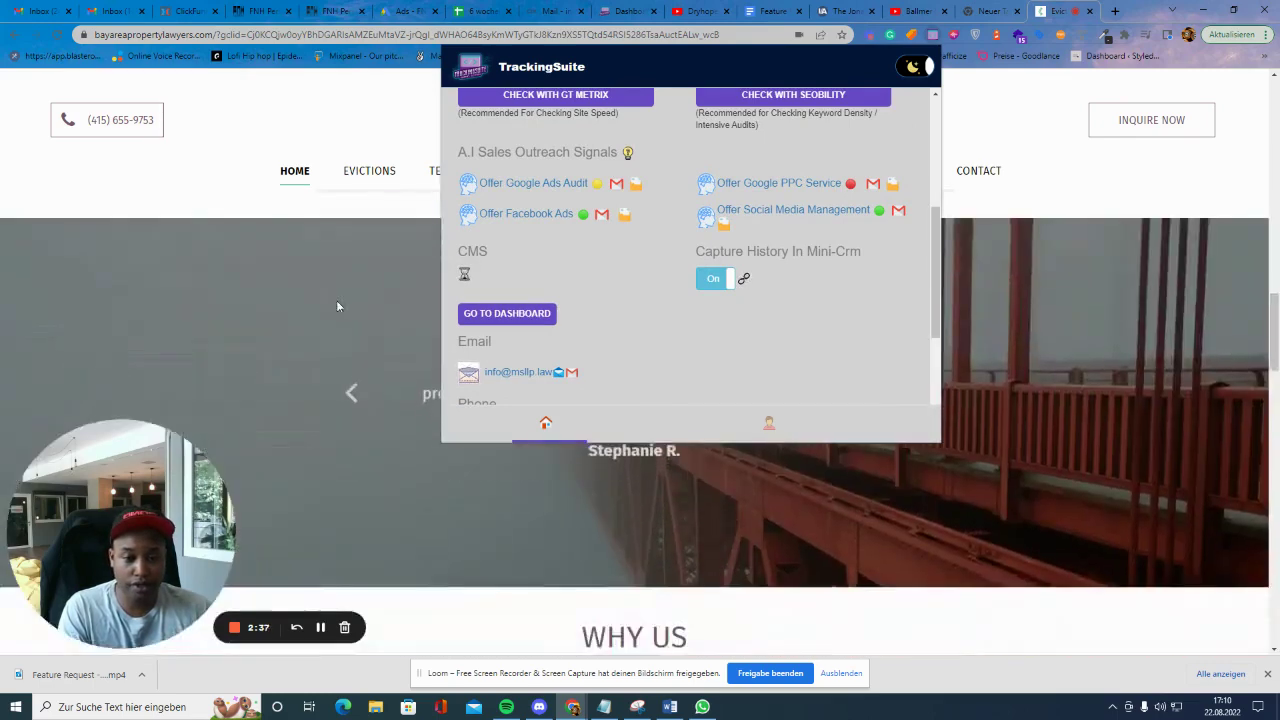
pyautogui.scroll(-2, 440, 500)
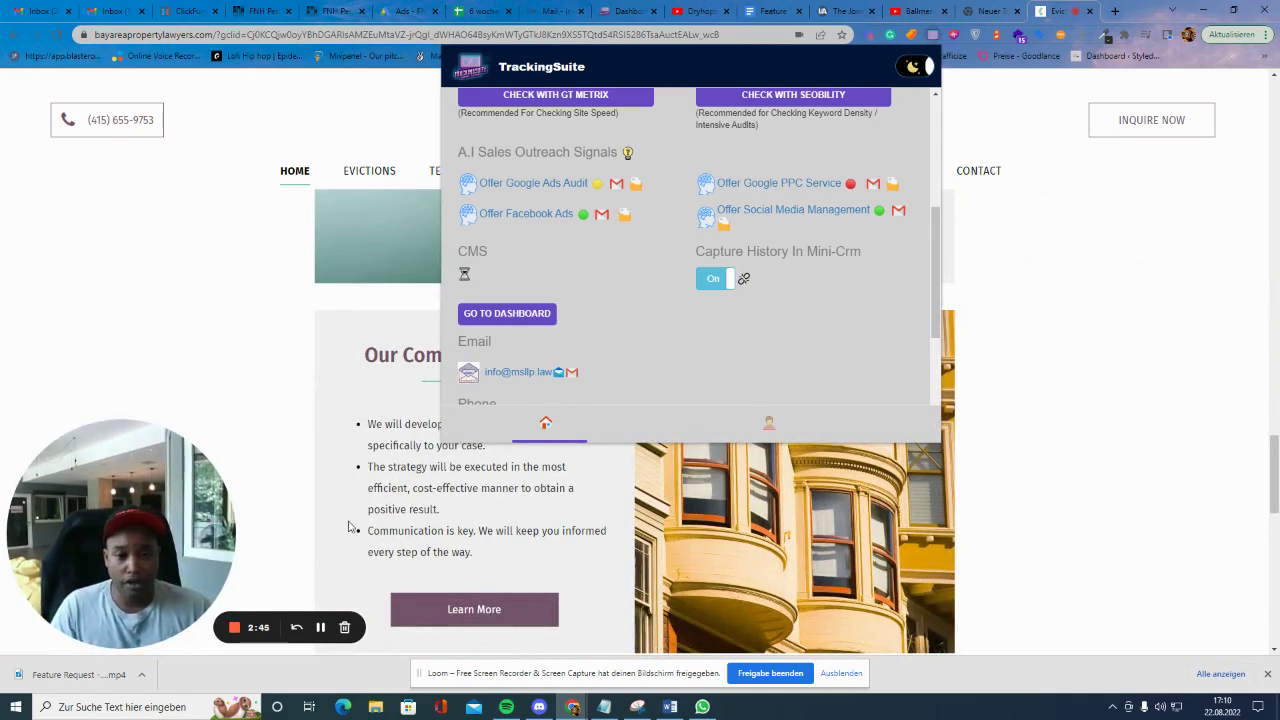
# Recheck the report's CMS, contact and outreach signal sections, and close it to return to the law firm's homepage
pyautogui.scroll(-2, 470, 400)
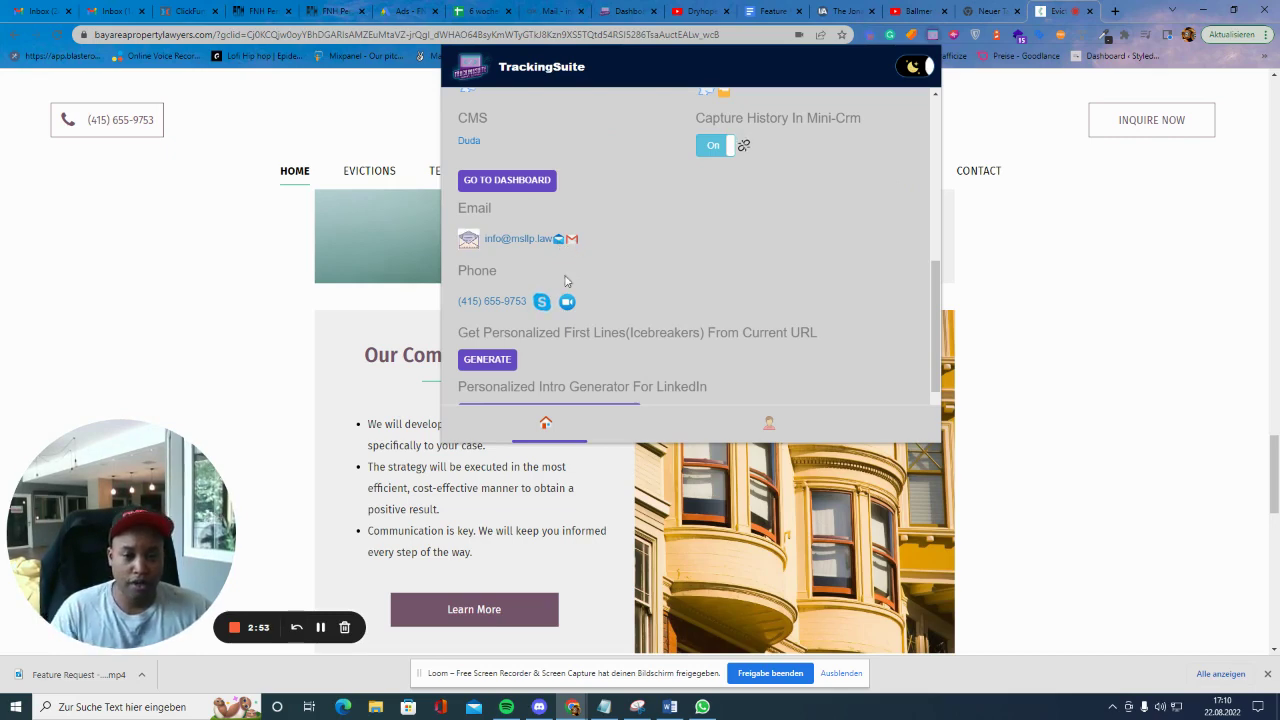
pyautogui.scroll(5, 600, 340)
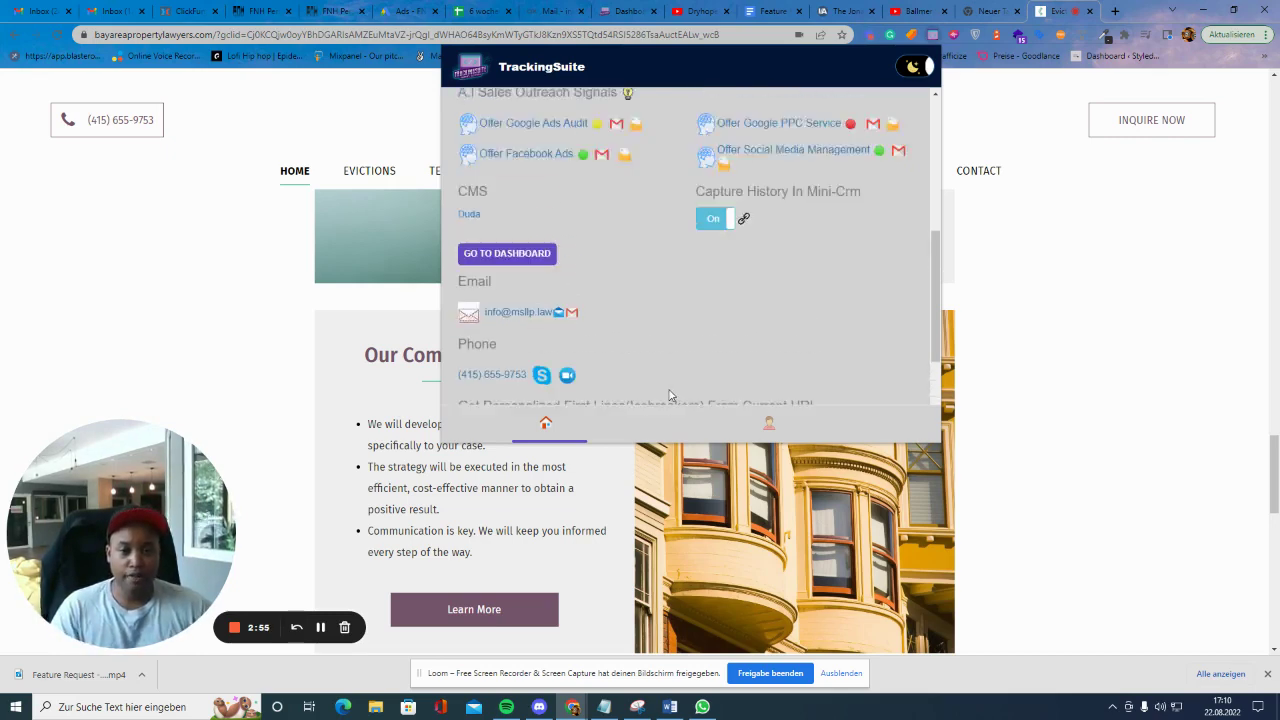
pyautogui.scroll(-3, 700, 358)
pyautogui.scroll(3, 730, 288)
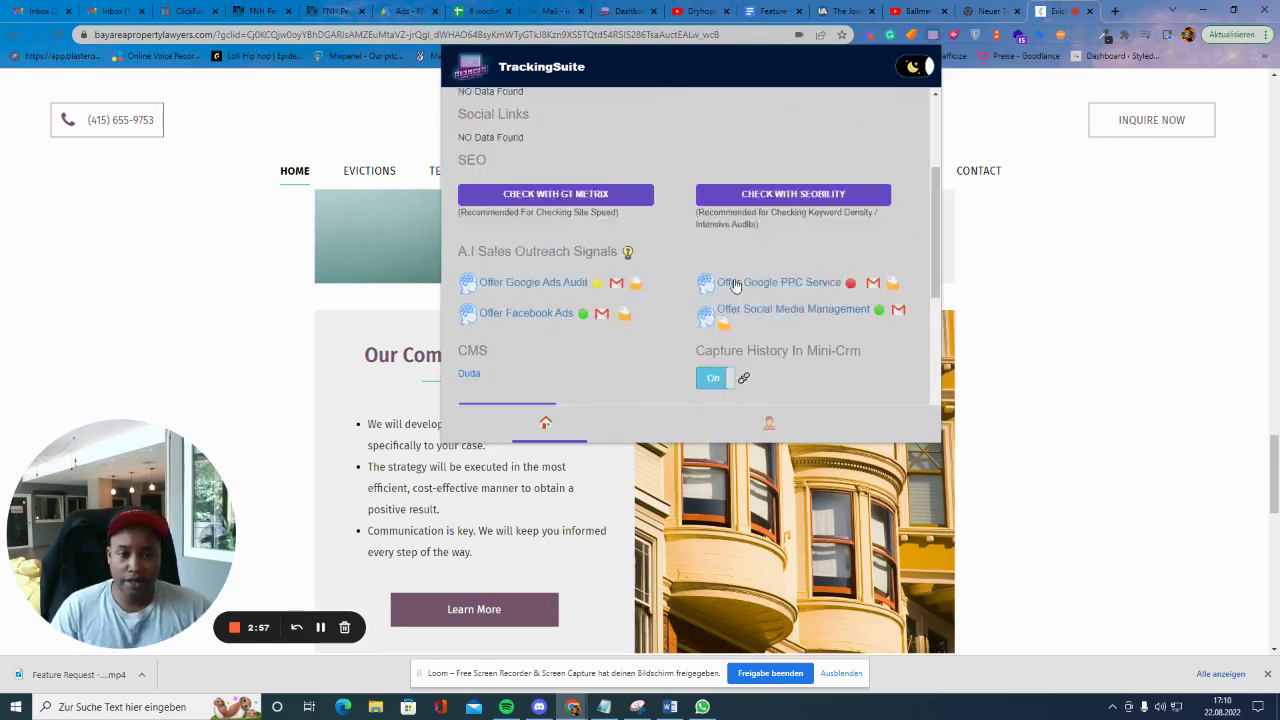
pyautogui.scroll(-3, 725, 295)
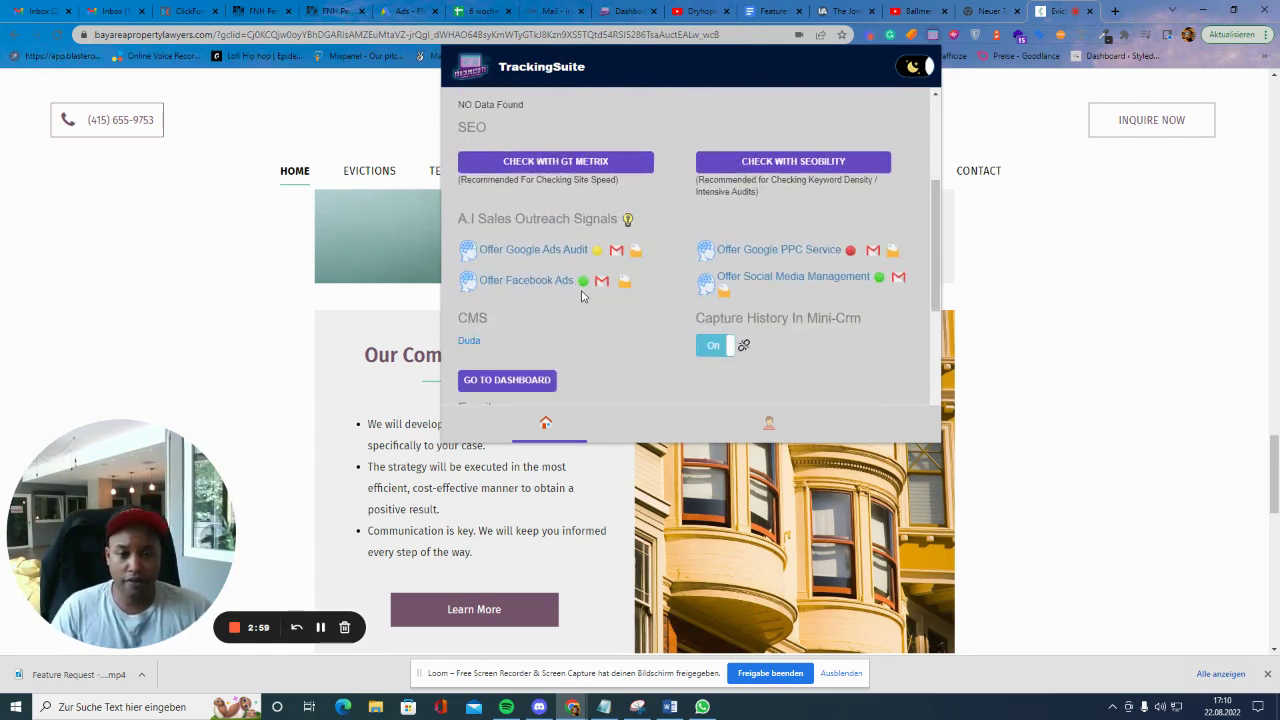
pyautogui.click(1057, 290)
pyautogui.scroll(-2, 486, 526)
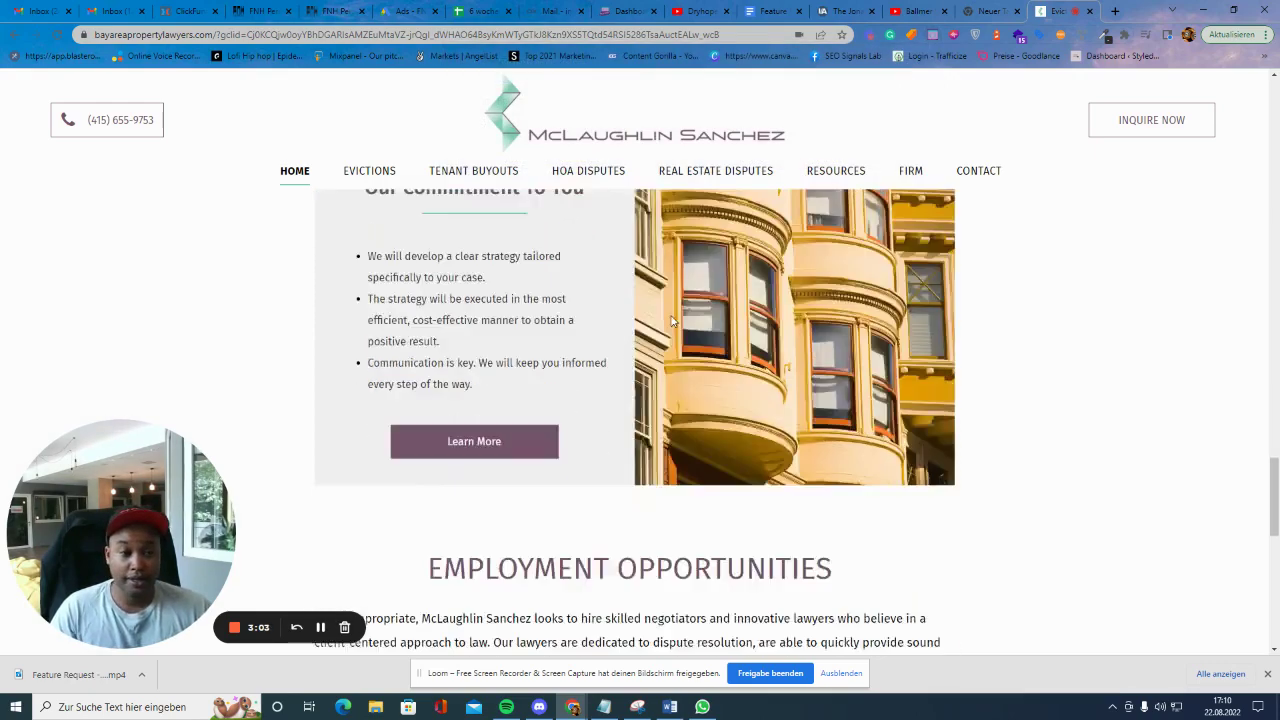
pyautogui.scroll(2, 486, 526)
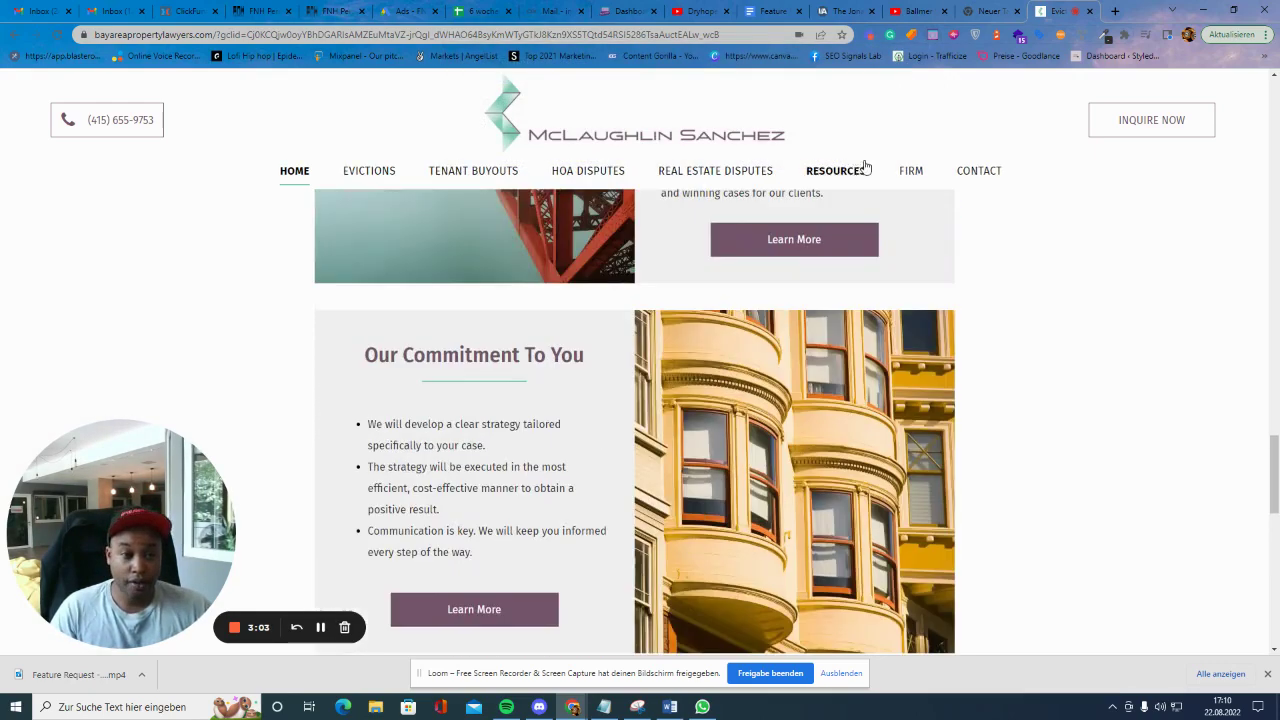
# Reopen the TrackingSuite report for the law firm's site and run the Seobility SEO check from it
pyautogui.click(935, 41)
pyautogui.scroll(-3, 593, 330)
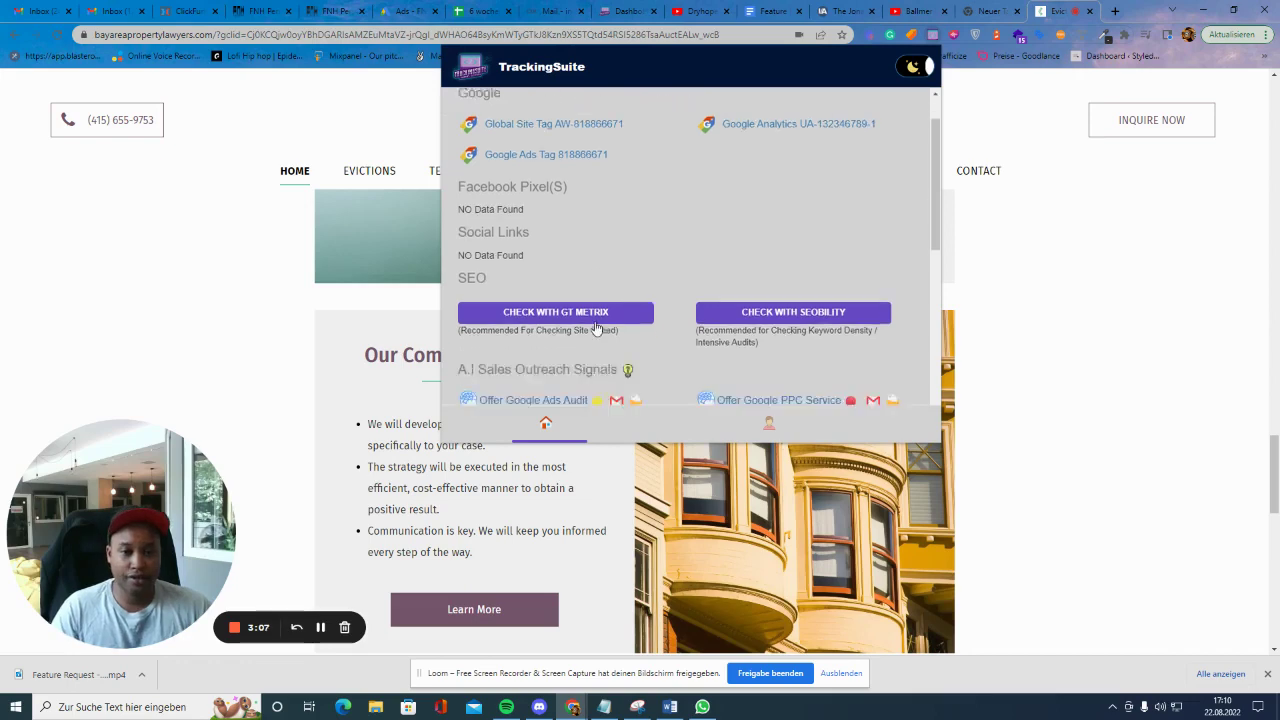
pyautogui.scroll(2, 560, 340)
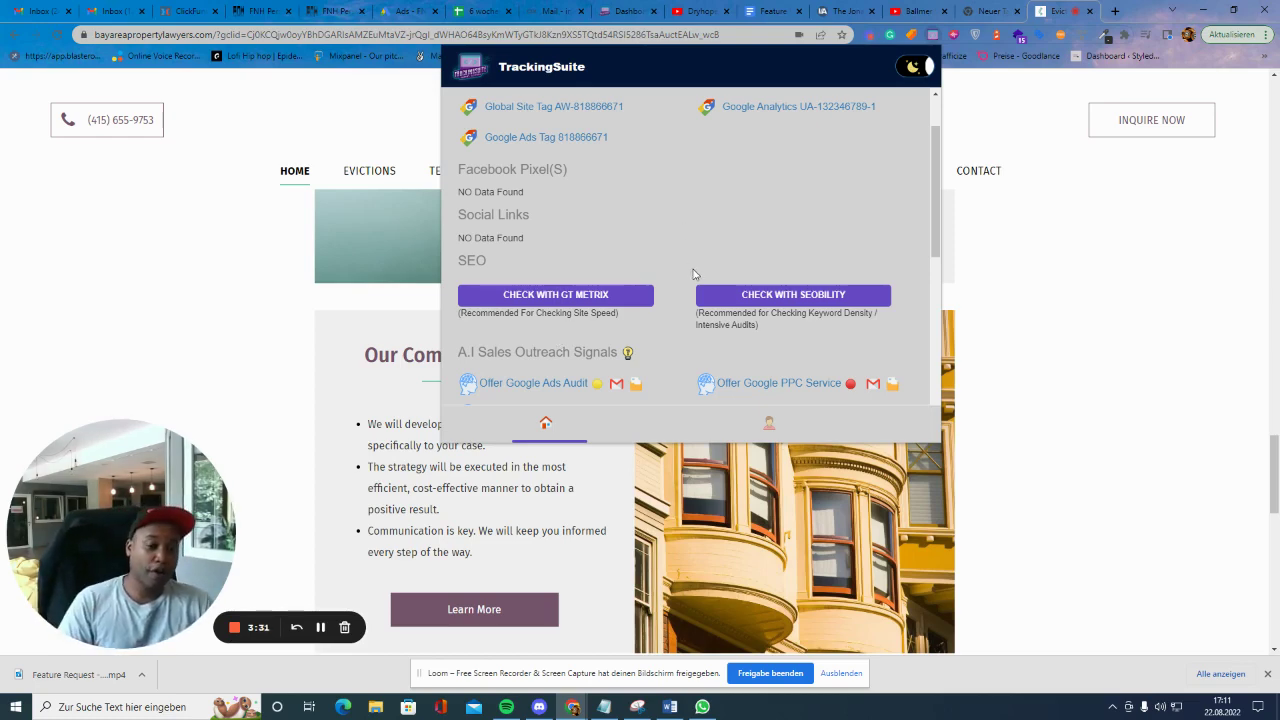
pyautogui.click(768, 300)
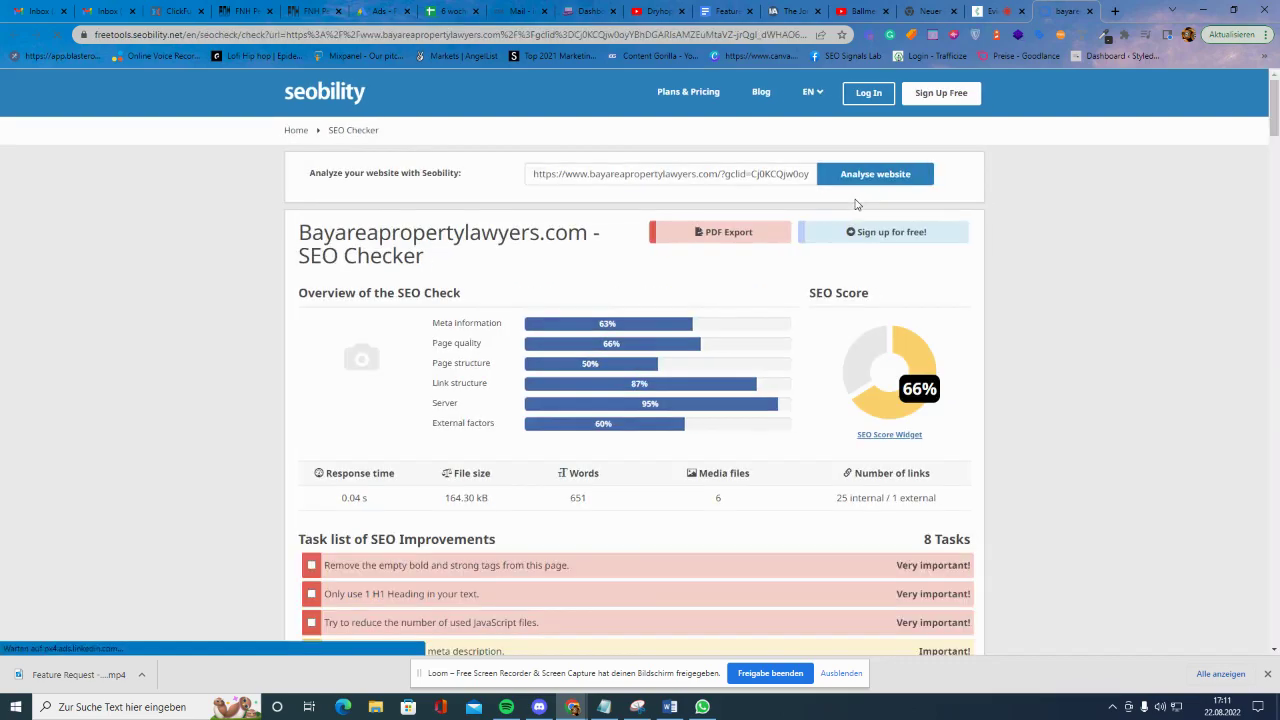
# Examine the Seobility report down to the "Most important keywords" table, highlighting the rows from LAWYERS to PROPERTY
pyautogui.scroll(-20, 855, 204)
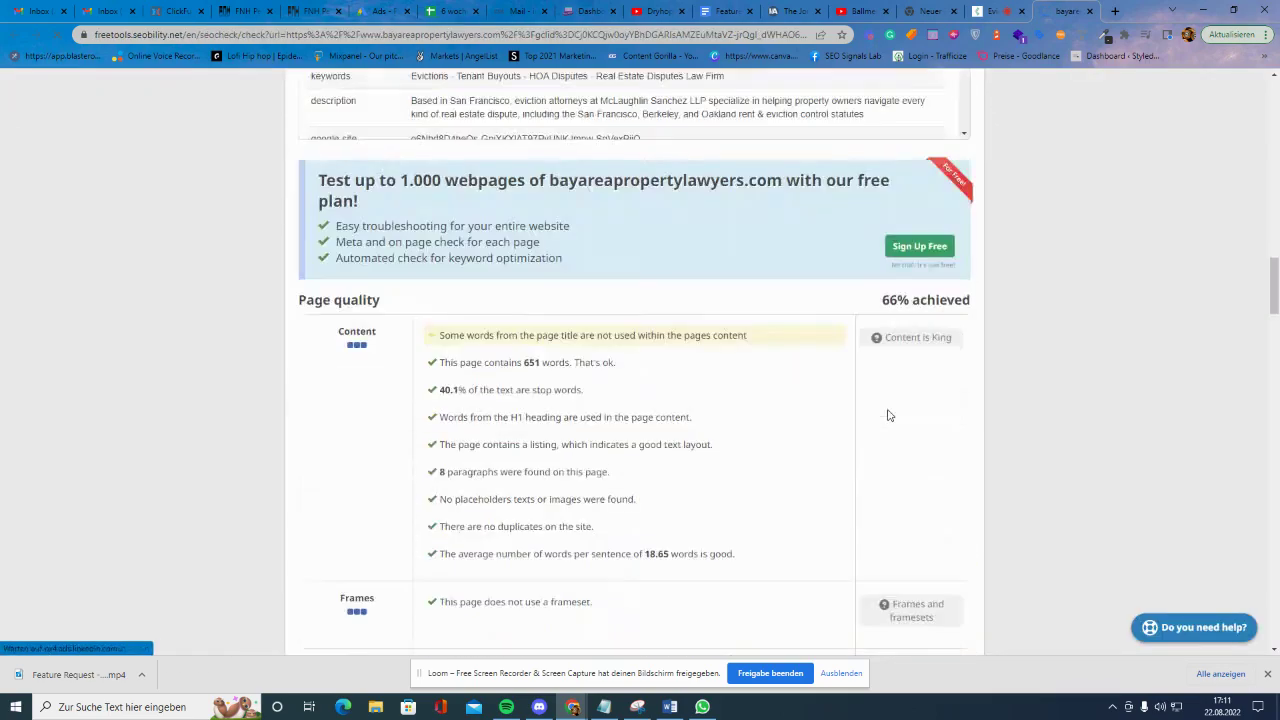
pyautogui.scroll(-20, 885, 427)
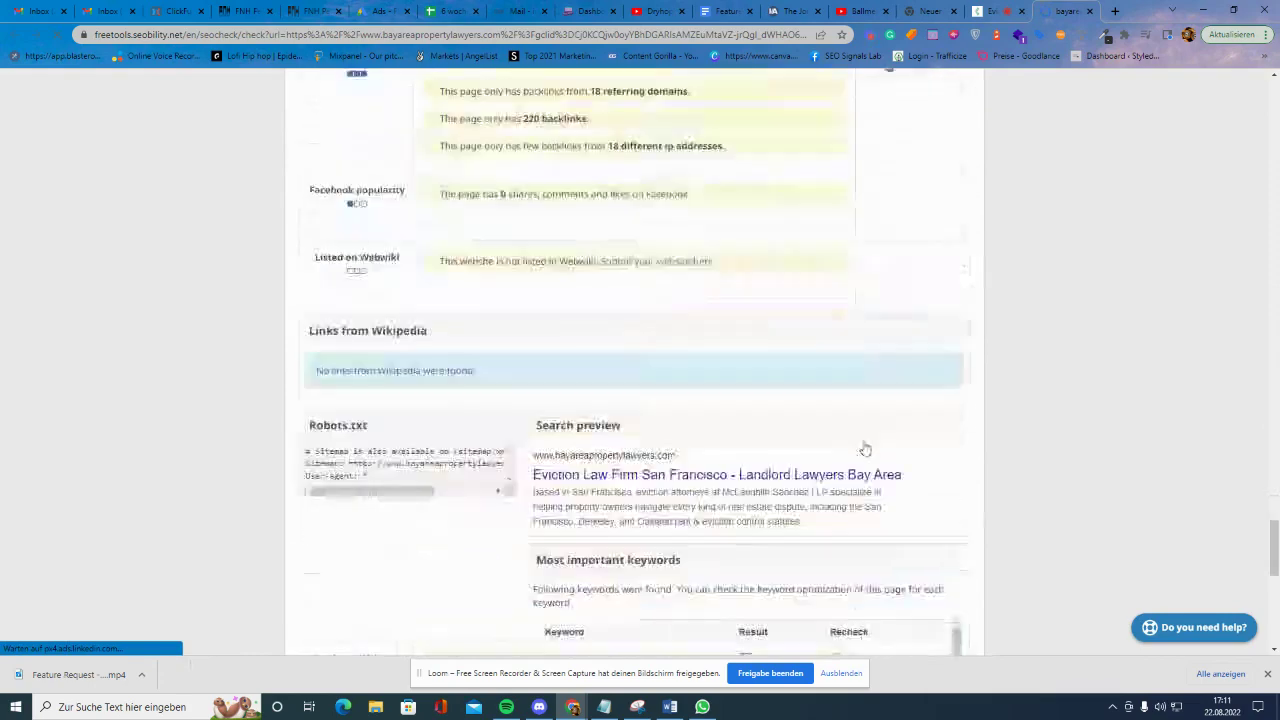
pyautogui.scroll(3, 843, 428)
pyautogui.scroll(-2, 786, 417)
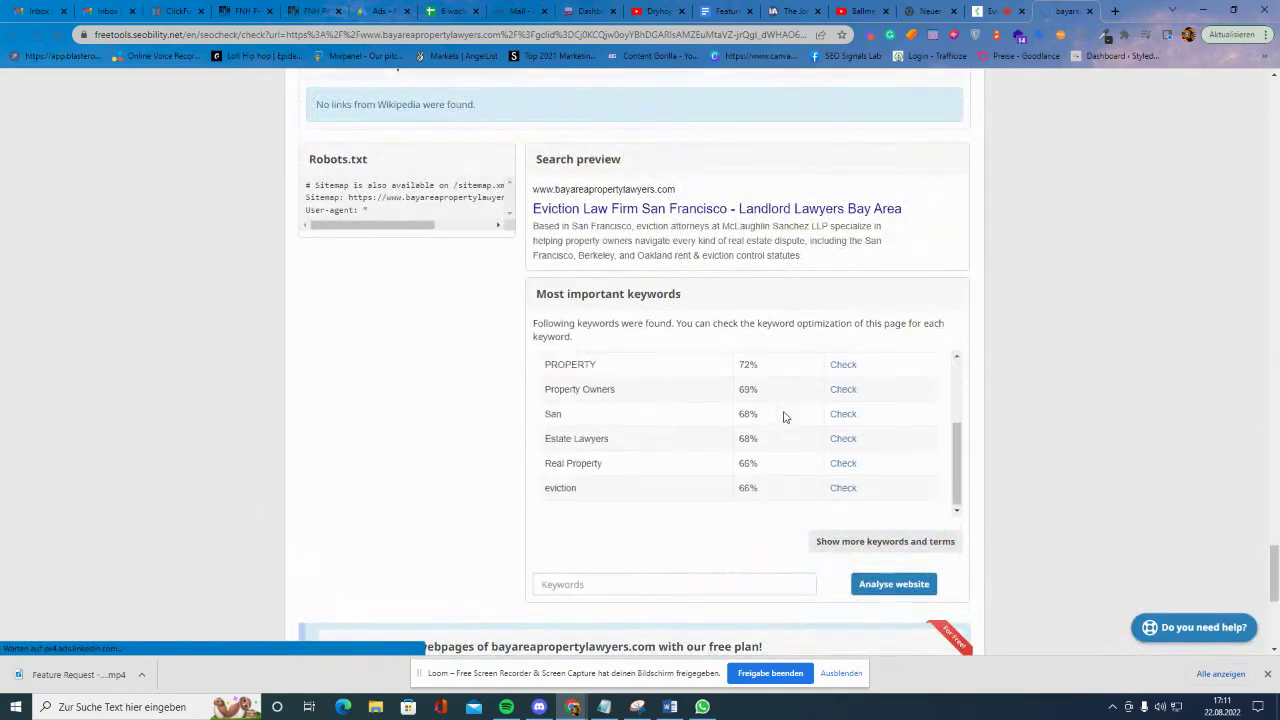
pyautogui.scroll(2, 581, 428)
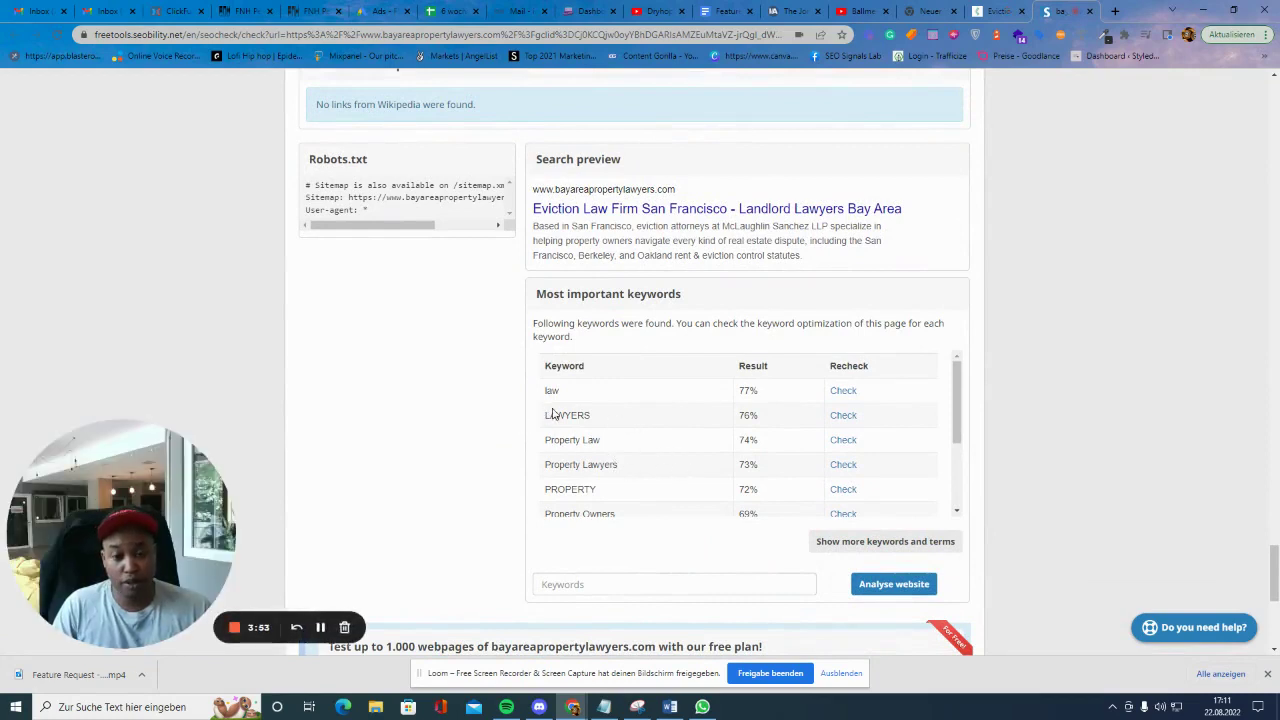
pyautogui.moveTo(549, 413); pyautogui.dragTo(654, 491)
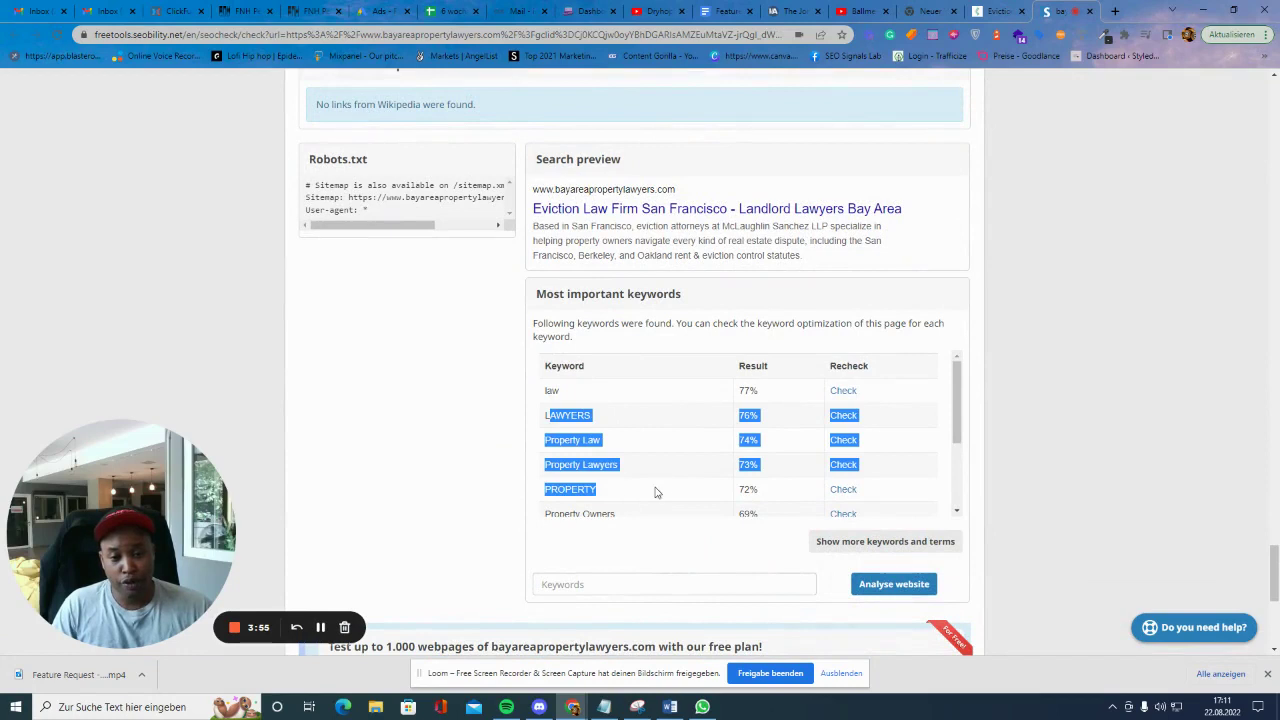
pyautogui.scroll(1, 655, 492)
pyautogui.scroll(-1, 655, 492)
pyautogui.scroll(-1, 628, 500)
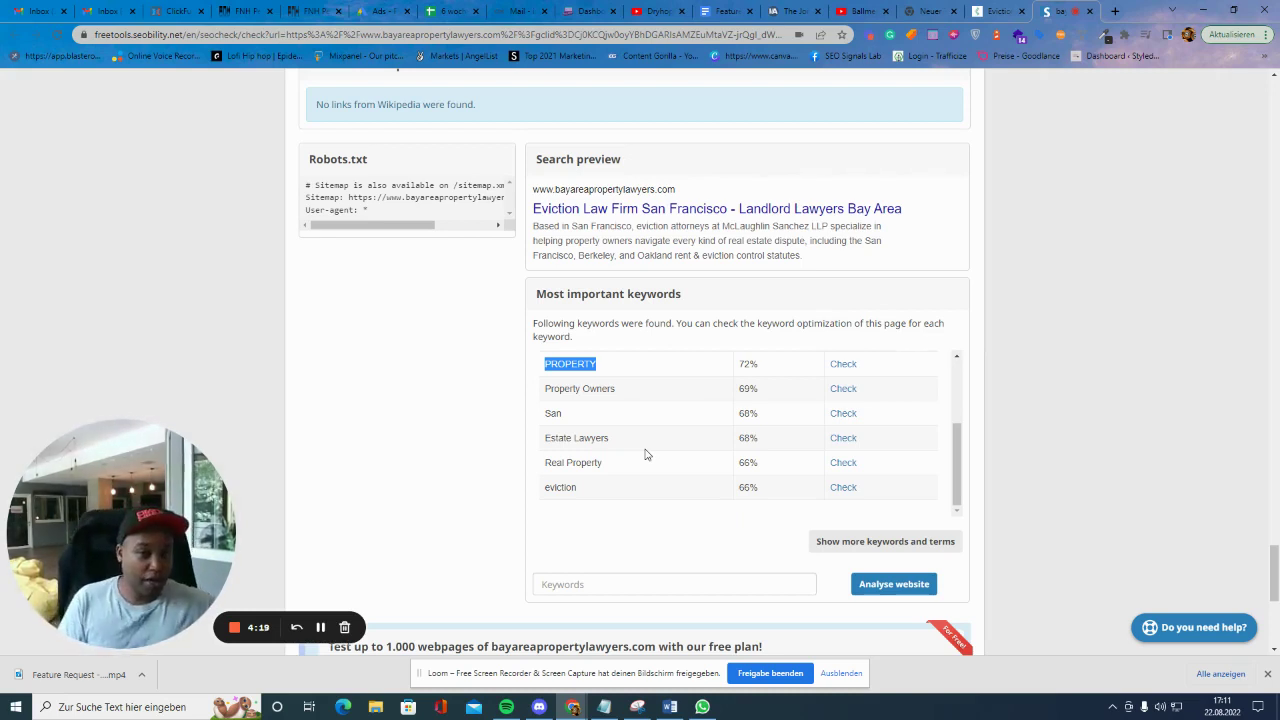
# Return to the law firm's site and review its TrackingSuite report from the outreach signals to the icebreaker and LinkedIn intro generators
pyautogui.click(1000, 11)
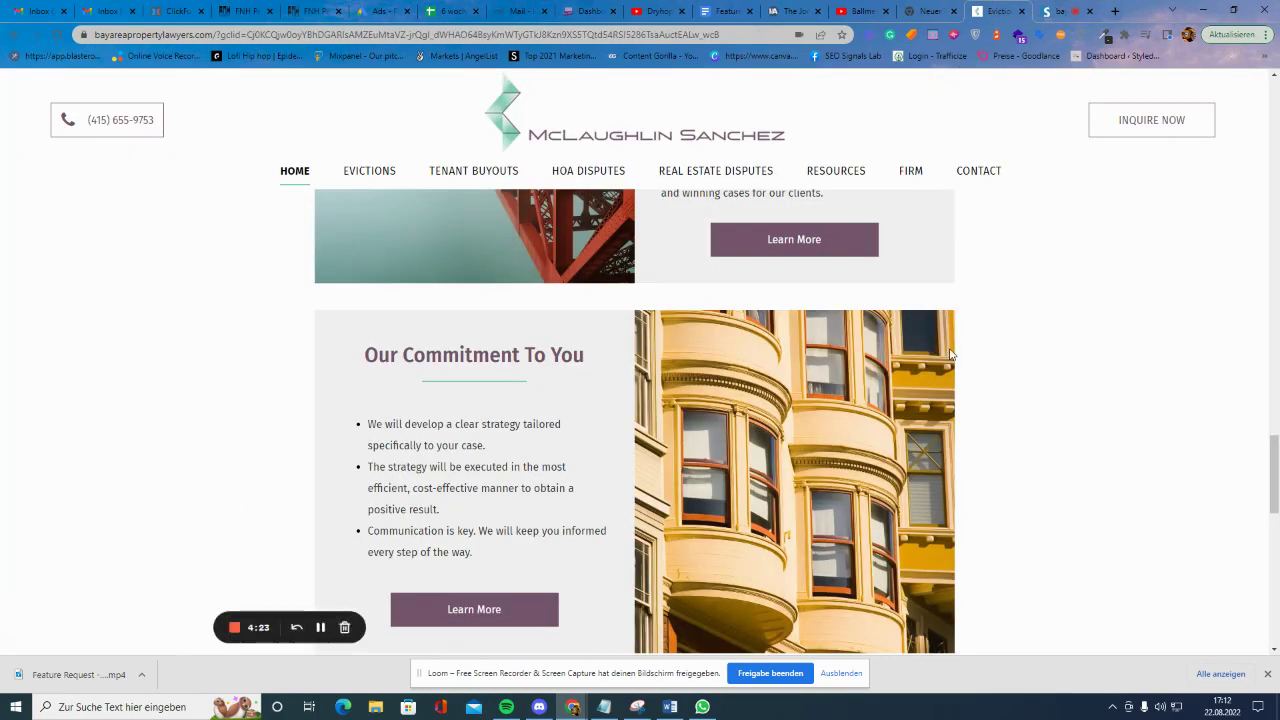
pyautogui.scroll(-3, 958, 362)
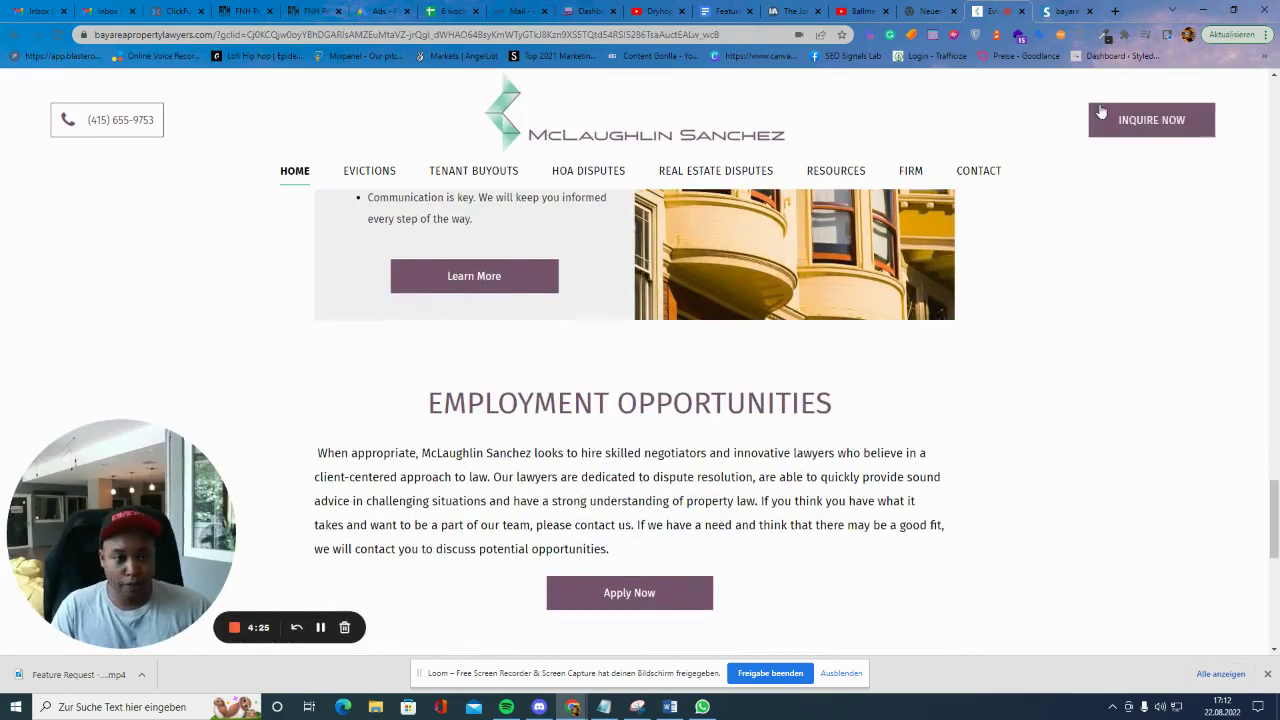
pyautogui.click(931, 36)
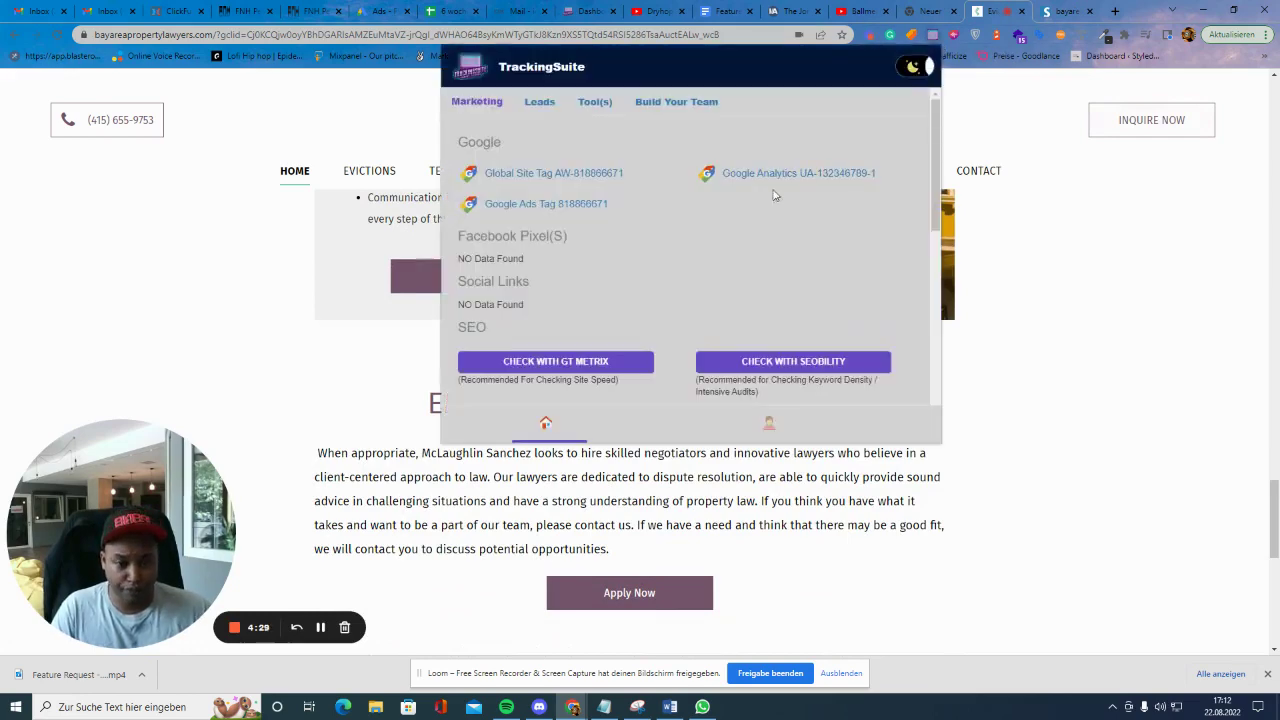
pyautogui.scroll(-2, 715, 250)
pyautogui.scroll(2, 715, 250)
pyautogui.scroll(-2, 715, 252)
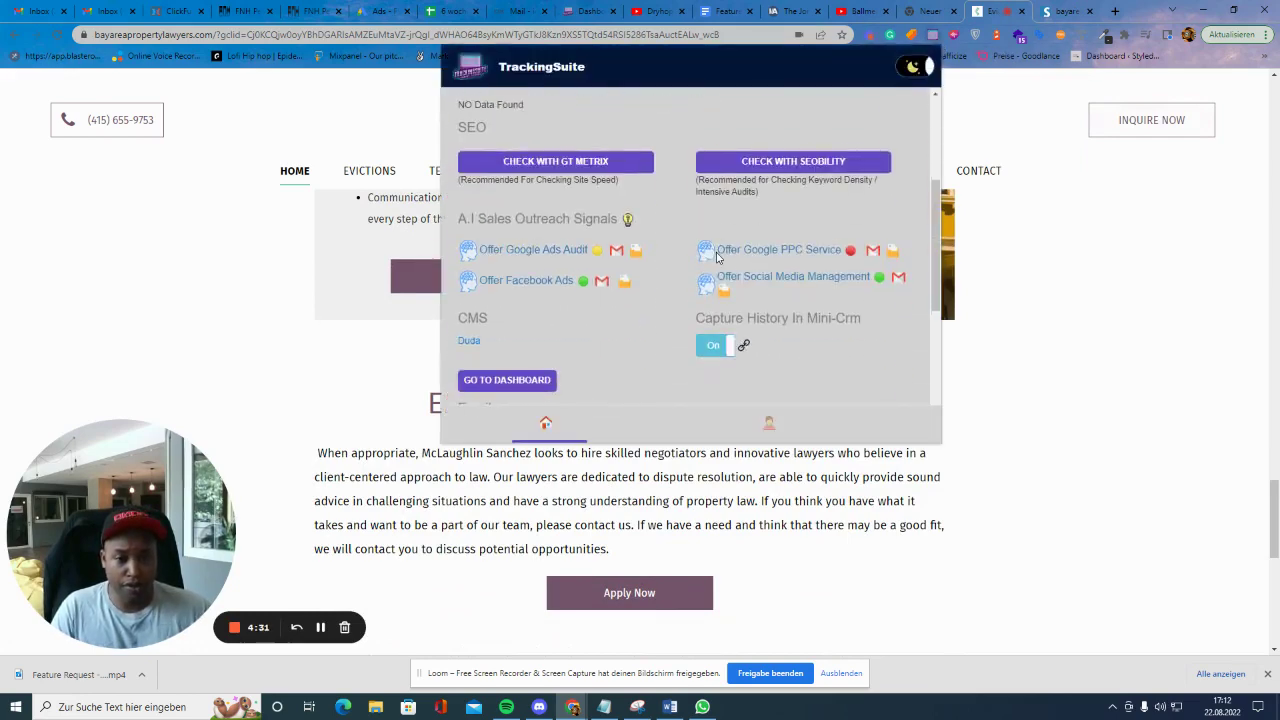
pyautogui.scroll(1, 716, 257)
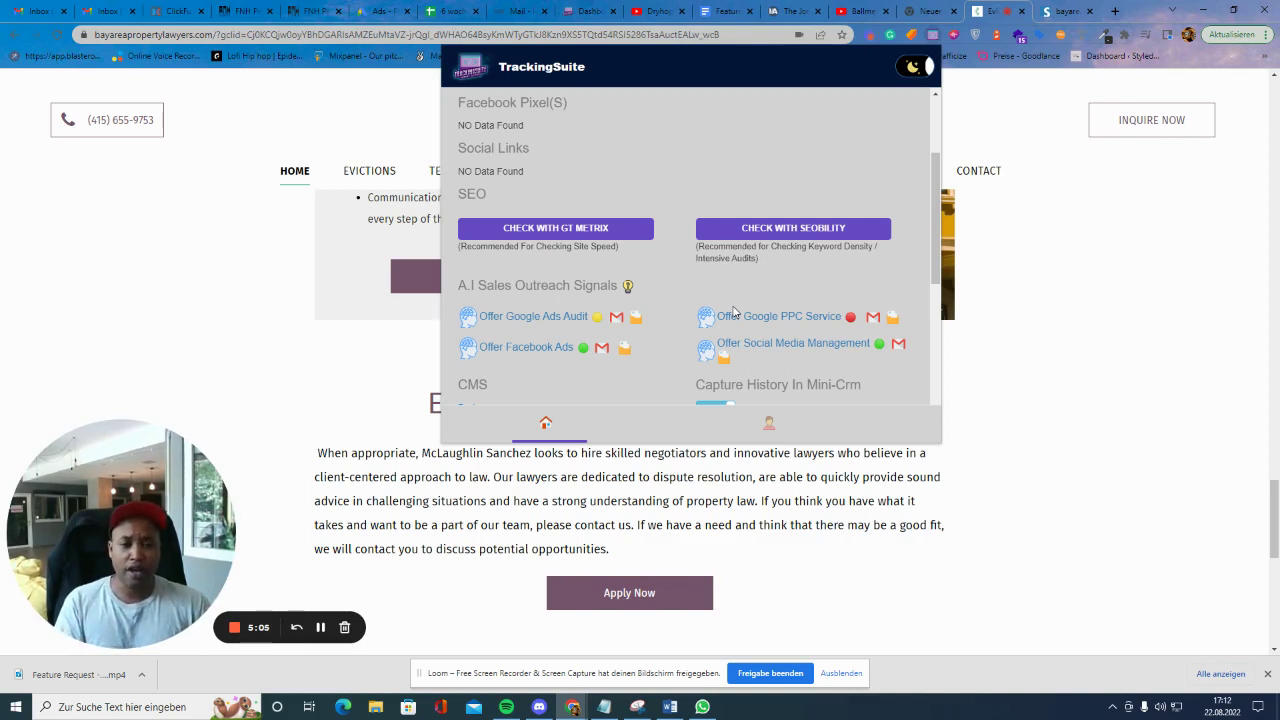
pyautogui.scroll(-2, 733, 309)
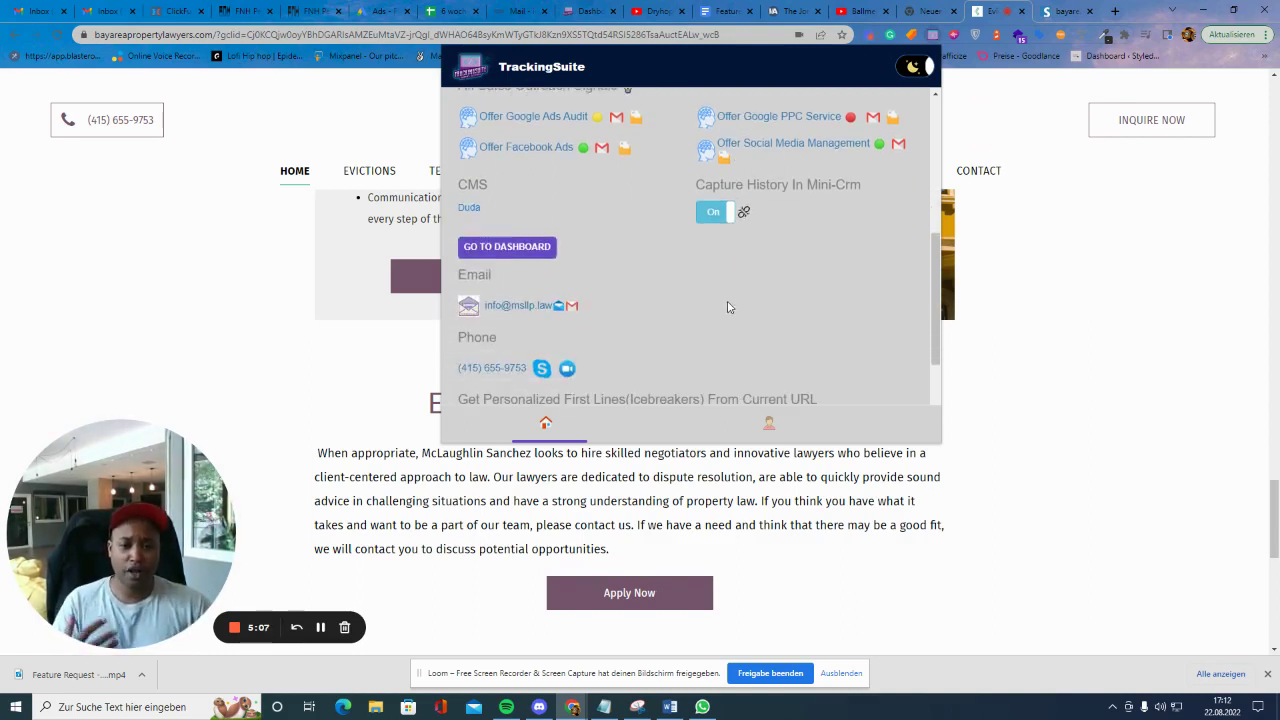
pyautogui.scroll(-1, 727, 303)
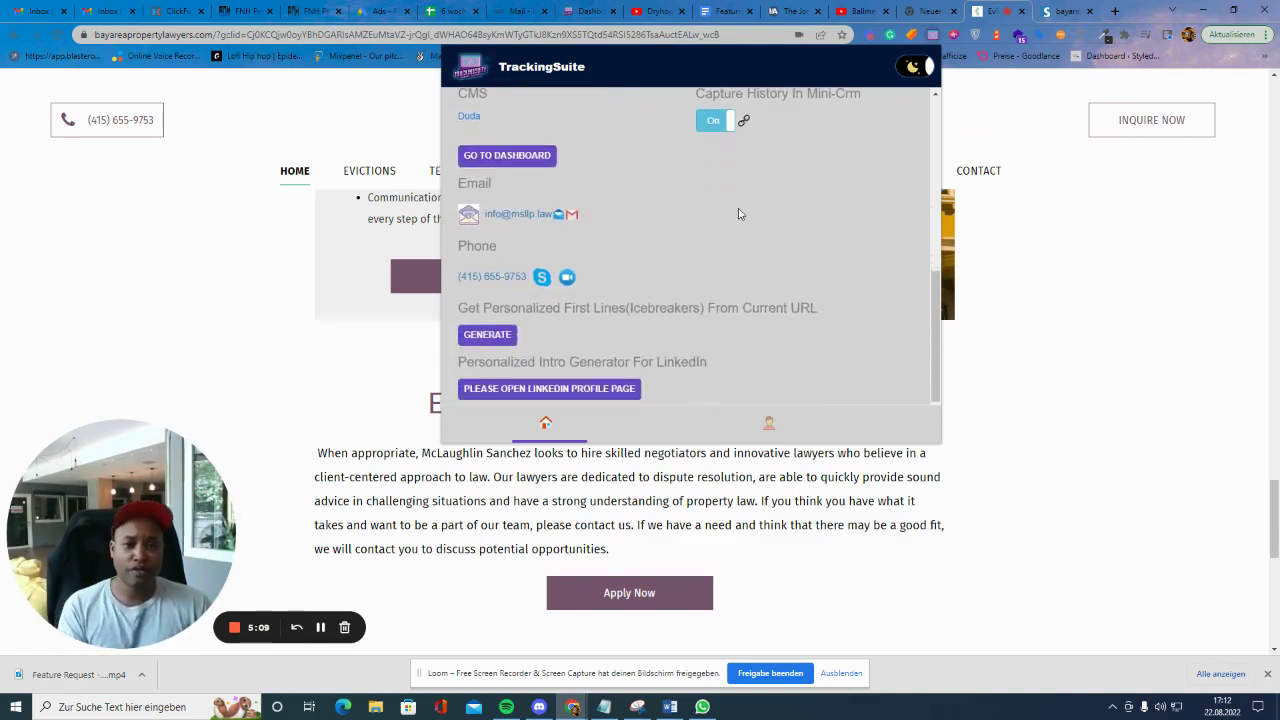
# Open TrackingSuite's lead search and select the Google Lead Search query field
pyautogui.scroll(3, 733, 215)
pyautogui.scroll(2, 660, 274)
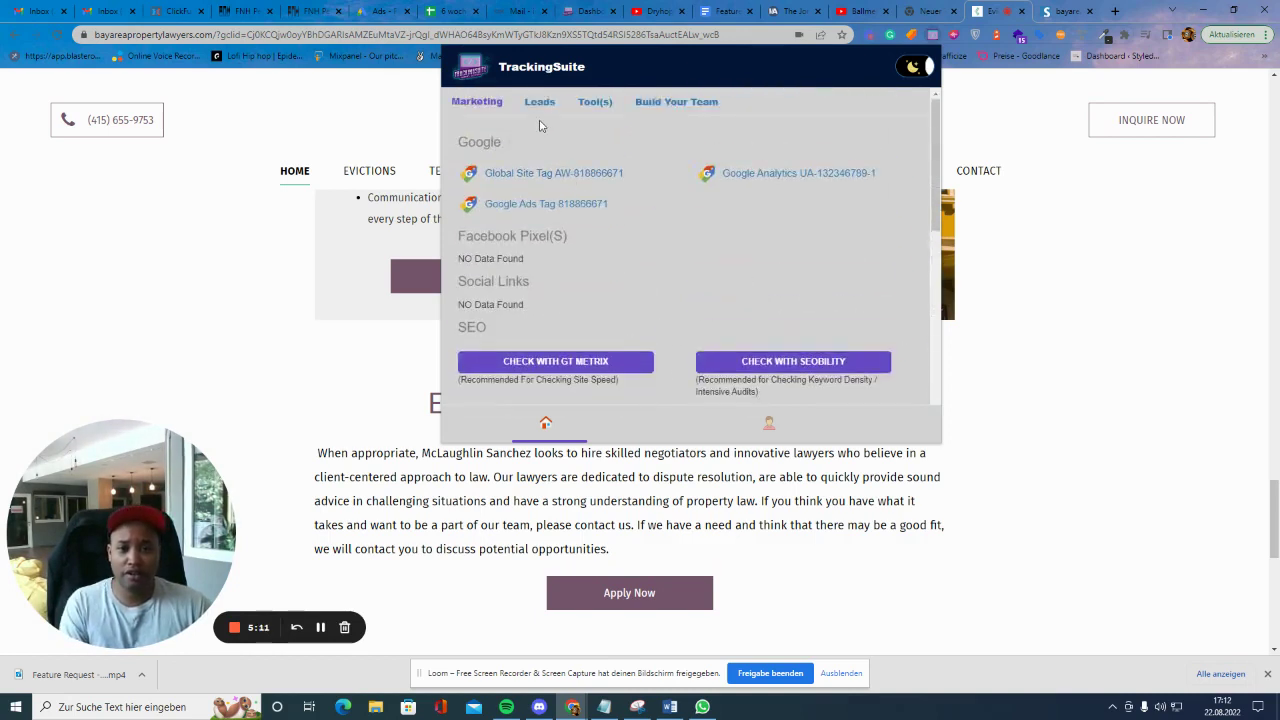
pyautogui.click(540, 102)
pyautogui.click(597, 184)
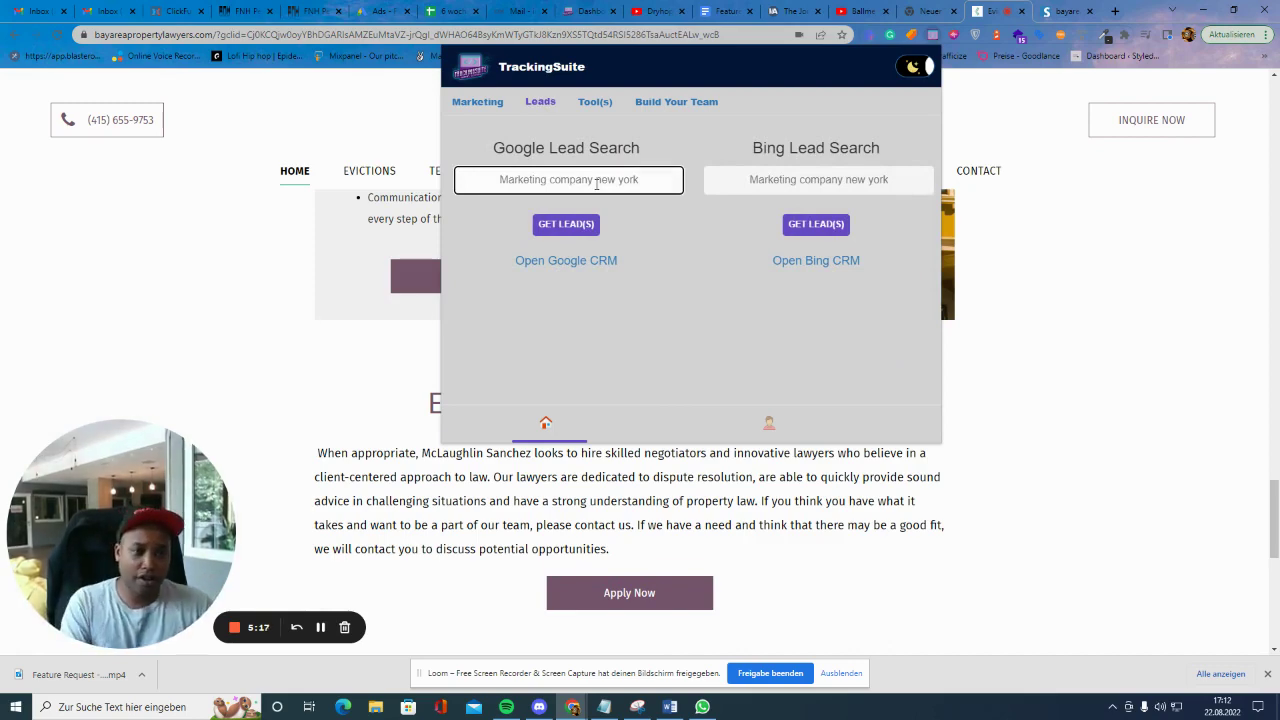
# Close TrackingSuite and look over the law firm's footer contact details and the "Let Us Represent You" section
pyautogui.click(1053, 278)
pyautogui.scroll(-6, 1023, 286)
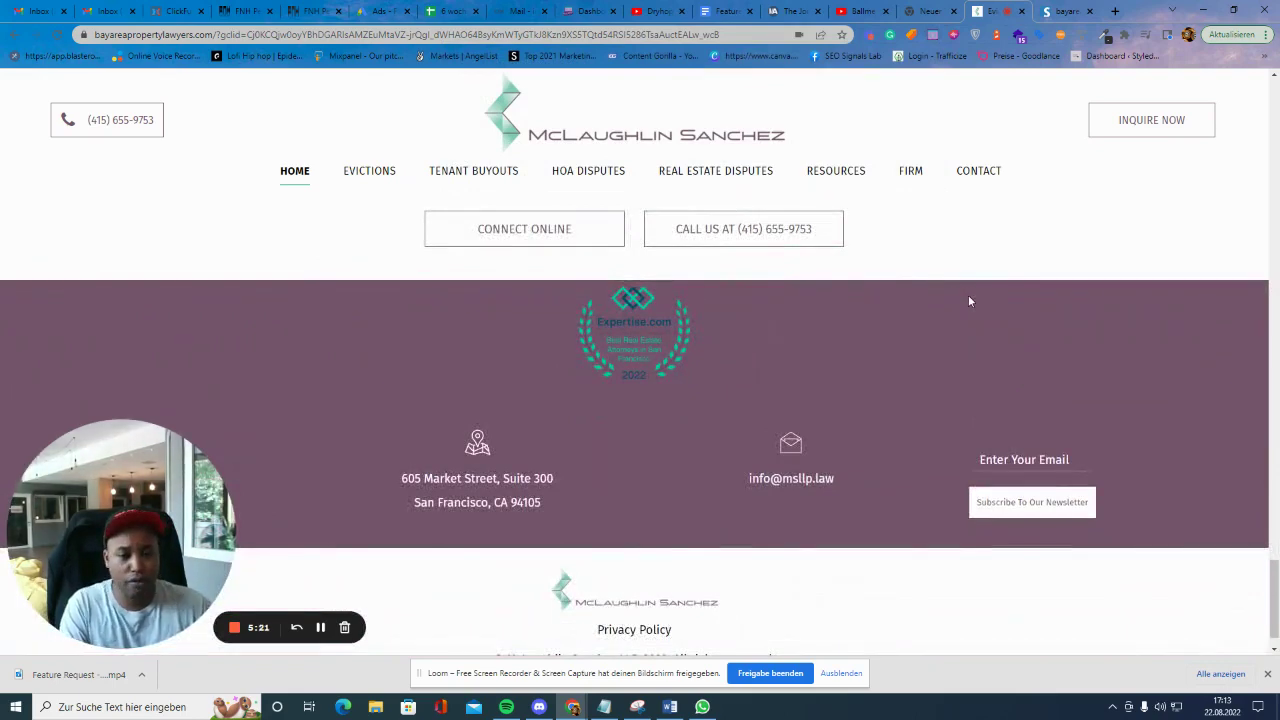
pyautogui.scroll(3, 958, 292)
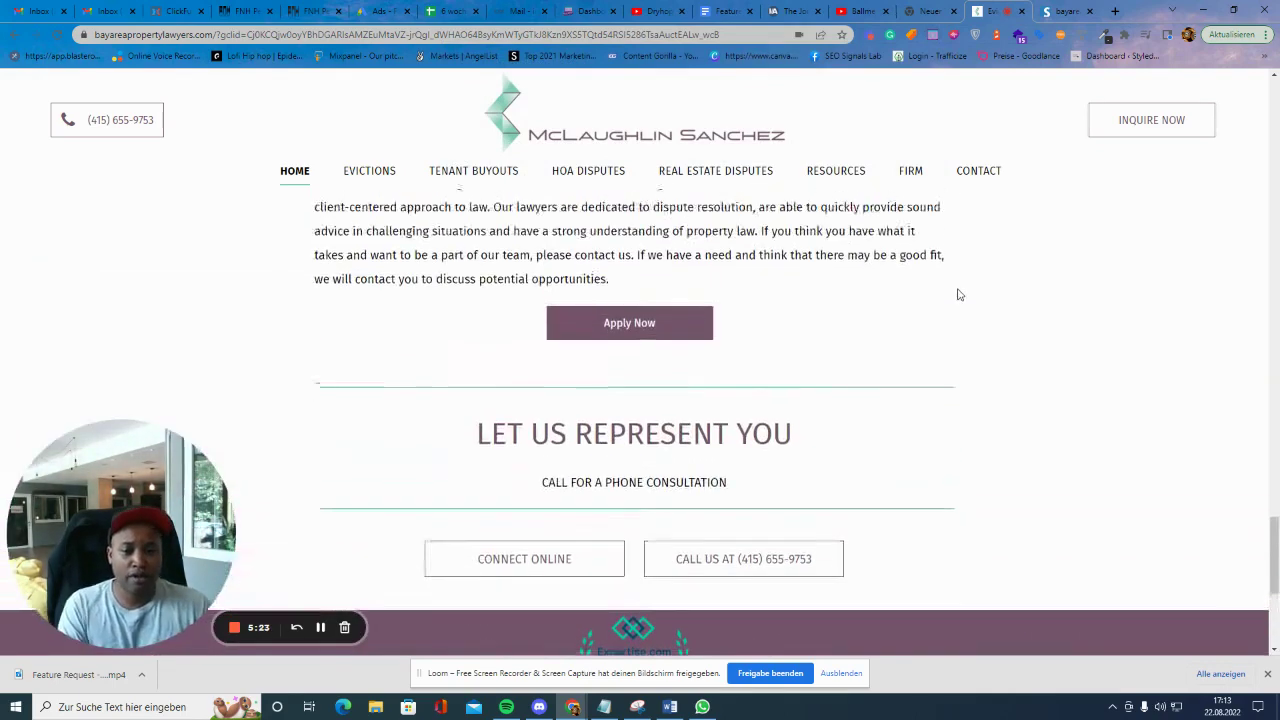